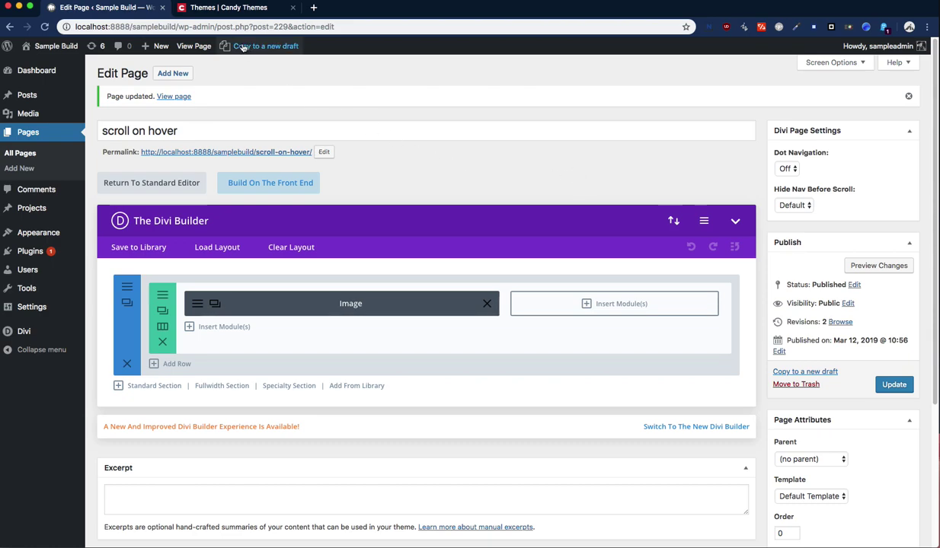
Step: Look over the Candy Themes theme previews that scroll on hover, then close that tab
click(222, 10)
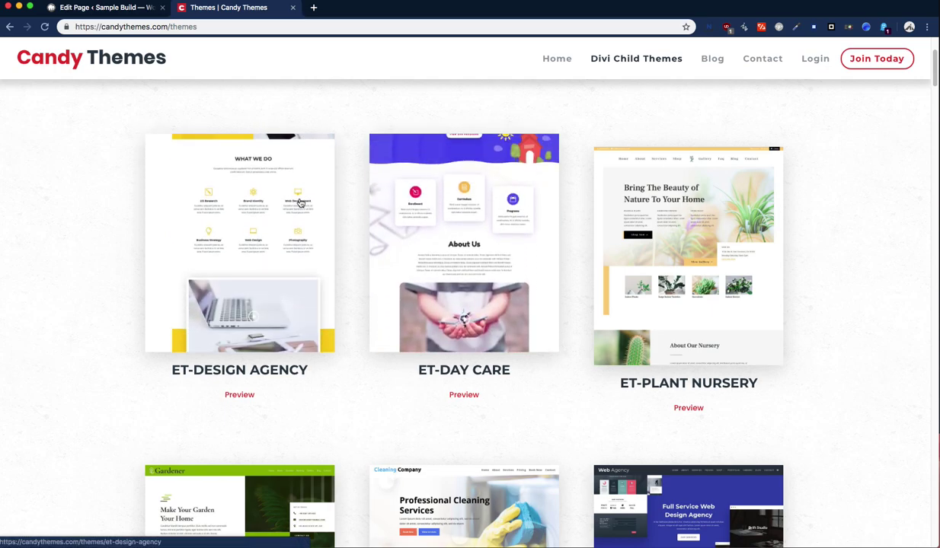
right_click(302, 201)
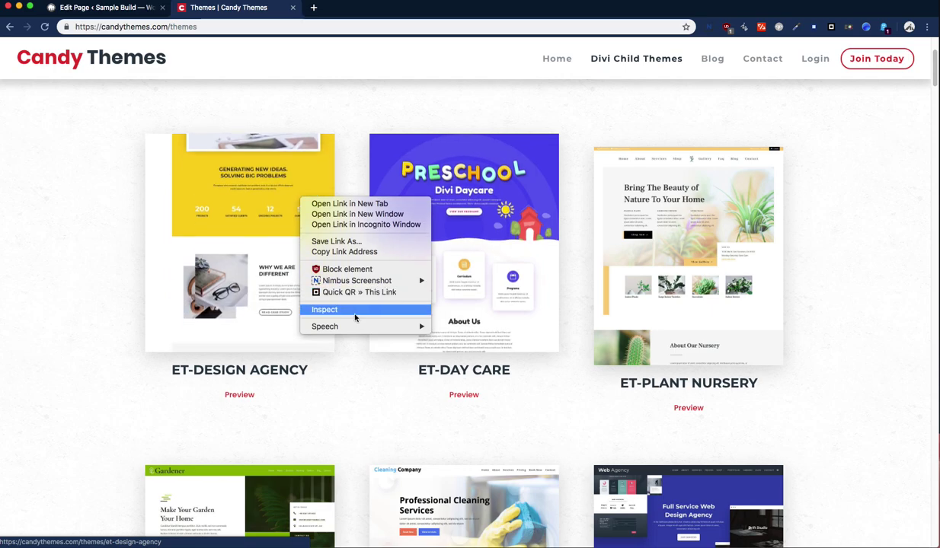
click(349, 171)
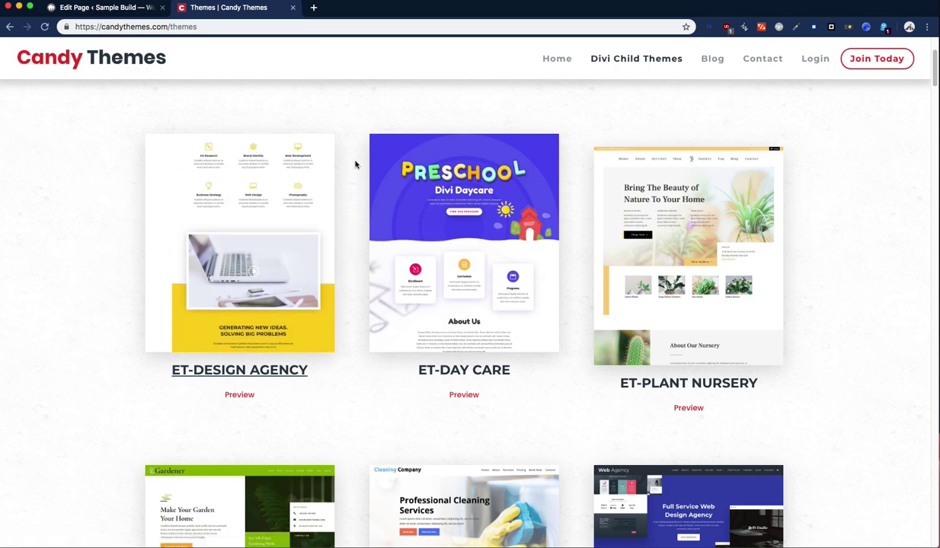
click(294, 9)
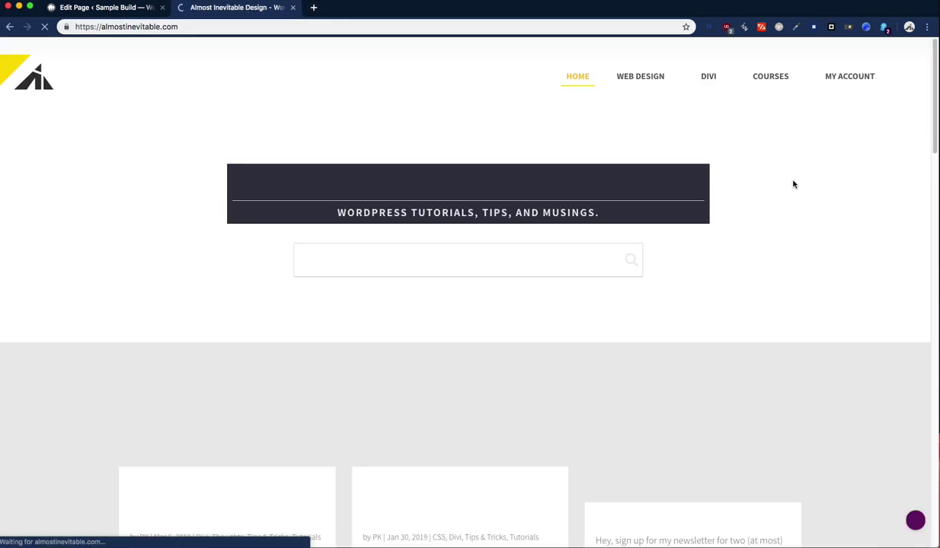
Step: Scroll down the almostinevitable.com homepage to its post grid and open the Animating Button Backgrounds post
scroll(828, 192, down, 5)
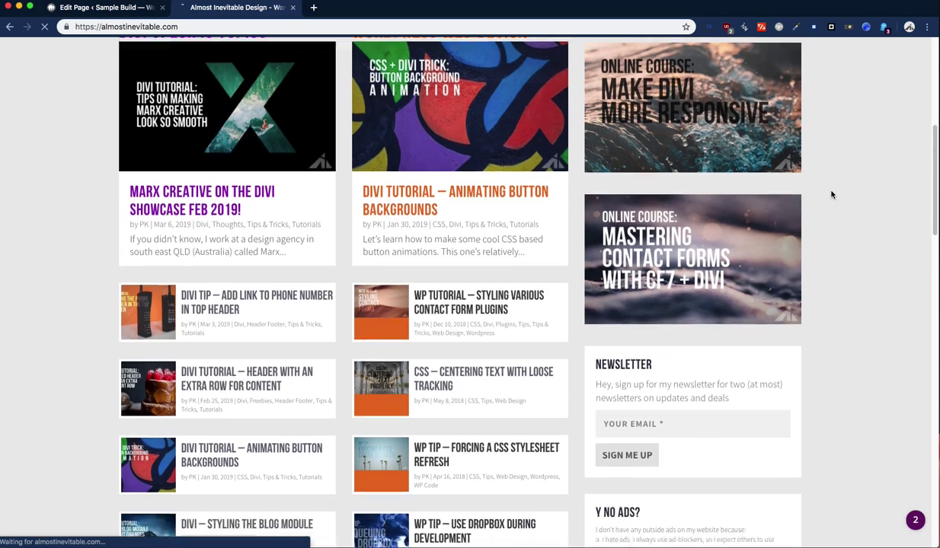
scroll(832, 195, down, 3)
scroll(832, 195, down, 2)
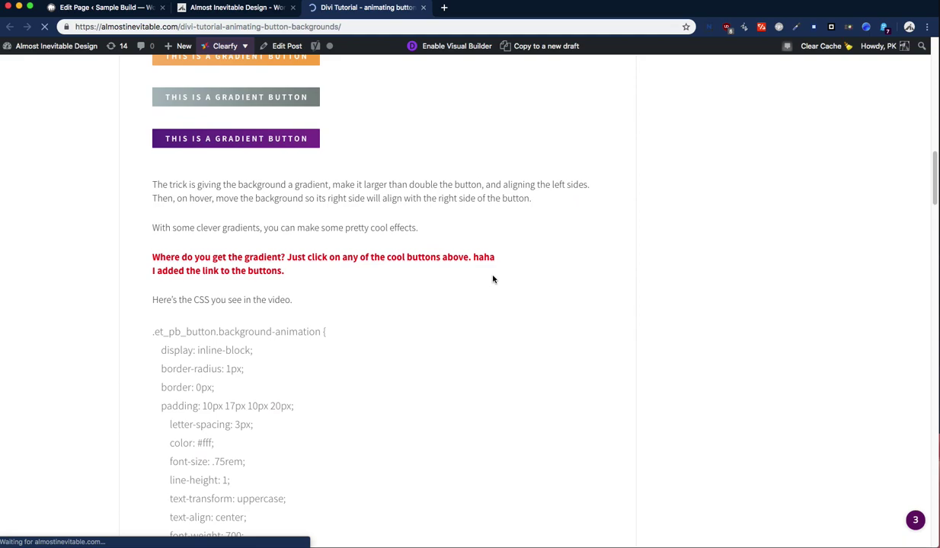
Step: Scroll through the post's video and gradient button examples
scroll(412, 304, up, 5)
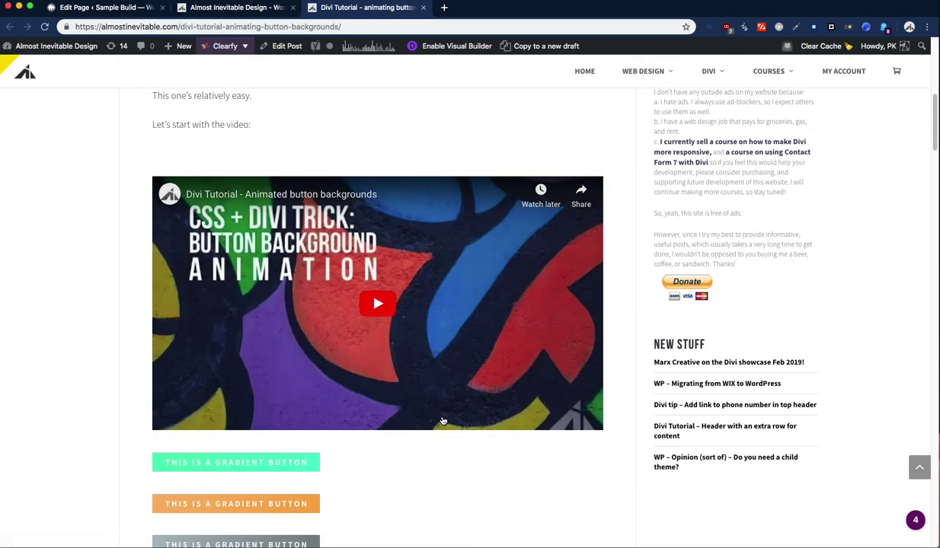
scroll(476, 449, down, 3)
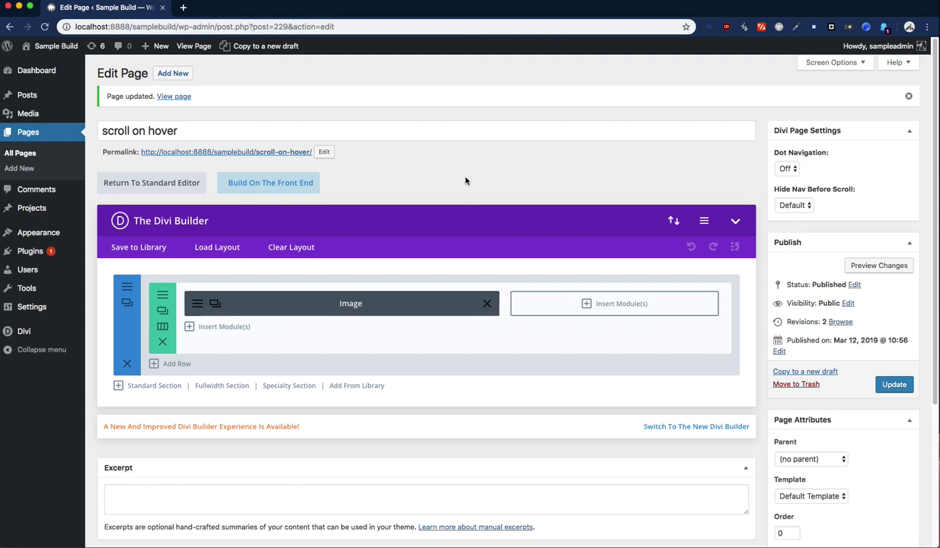
Step: Open the screenshot Image module's settings and show its CSS ID & Classes section
click(198, 308)
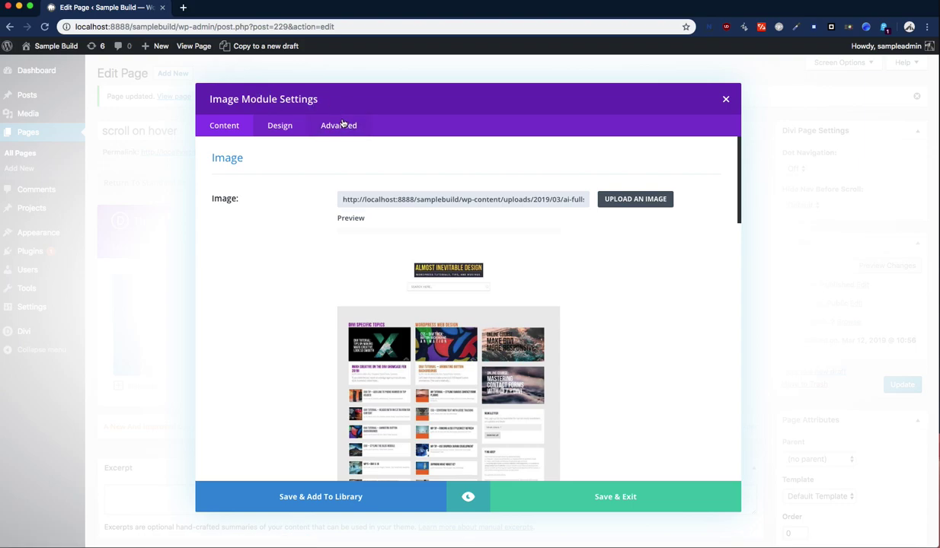
click(334, 122)
Step: Verify the Advanced tab's CSS Class field reads hover-scroll
triple_click(384, 224)
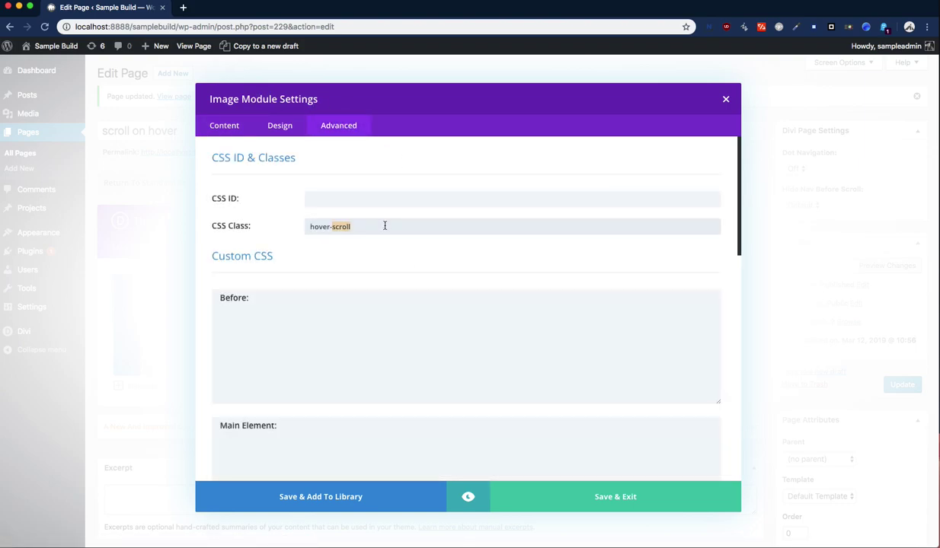
click(445, 165)
click(224, 125)
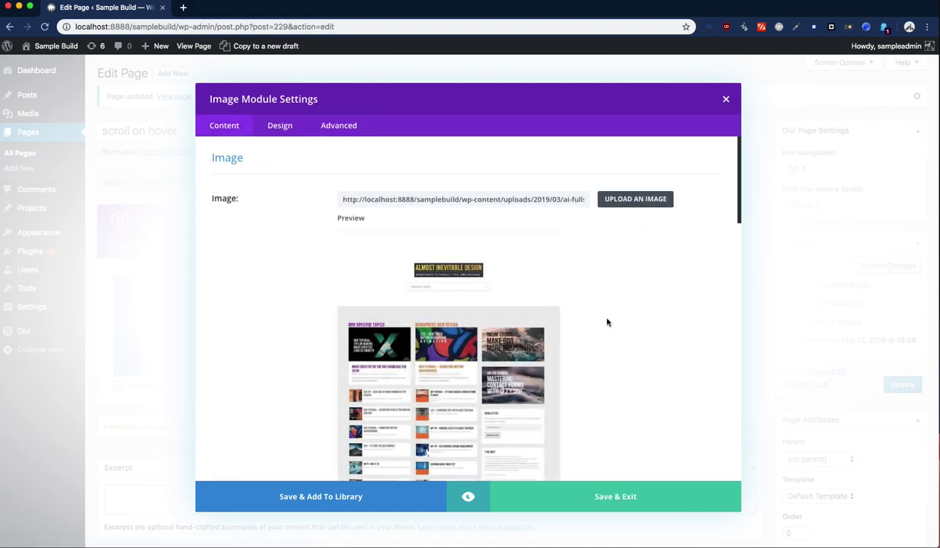
Step: Review the module's long screenshot image, close the settings and Update the page
scroll(607, 322, down, 10)
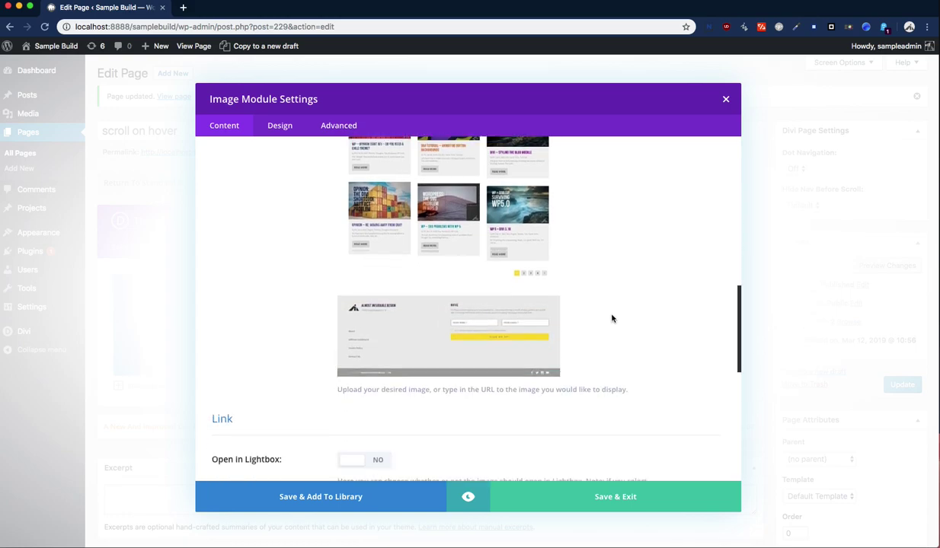
scroll(612, 318, down, 2)
scroll(611, 319, up, 8)
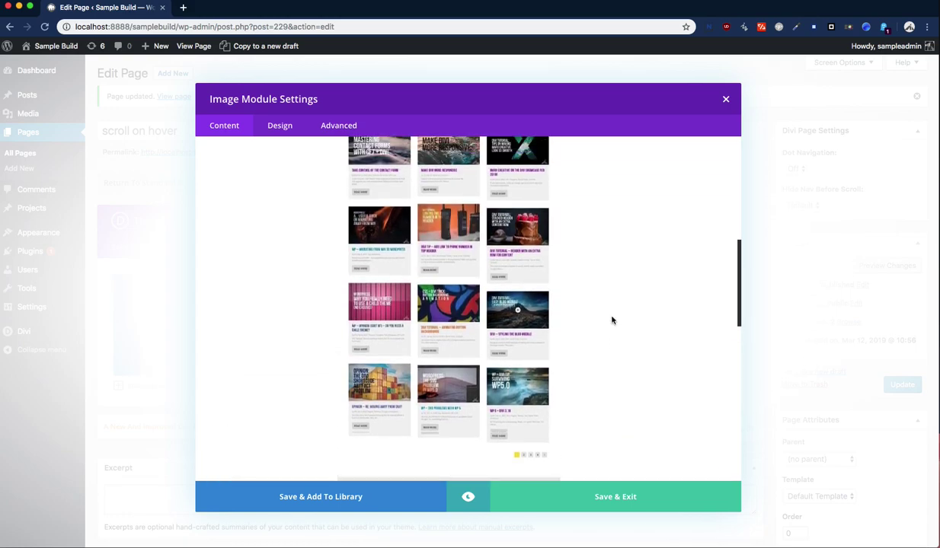
scroll(612, 320, up, 10)
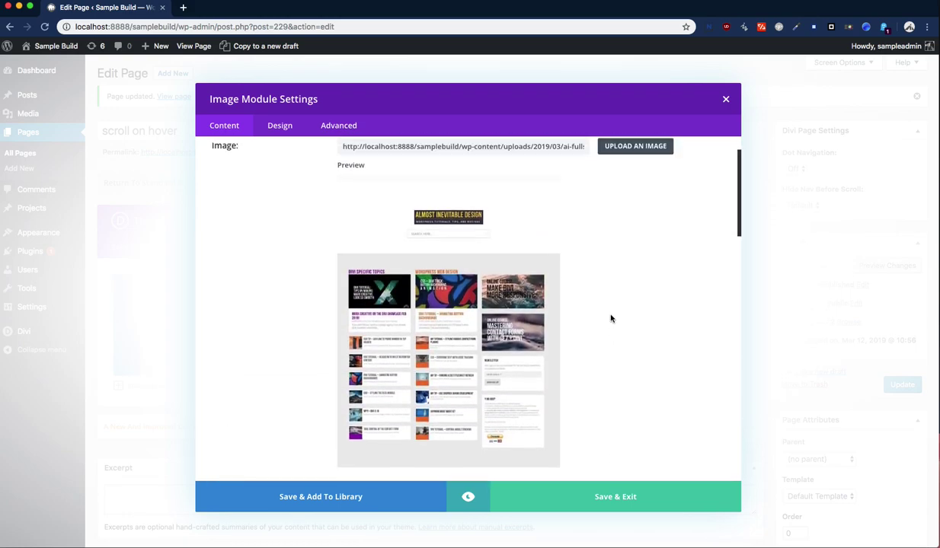
scroll(611, 318, up, 2)
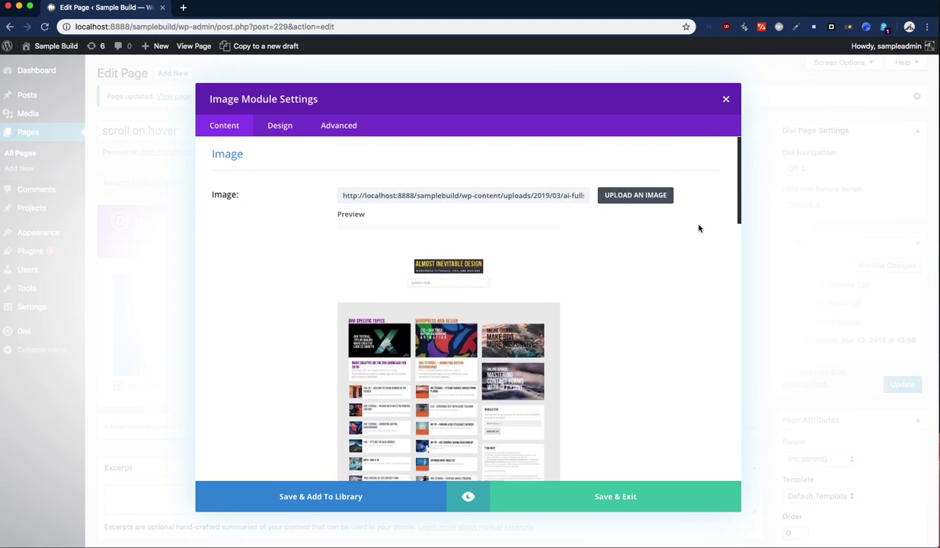
click(722, 99)
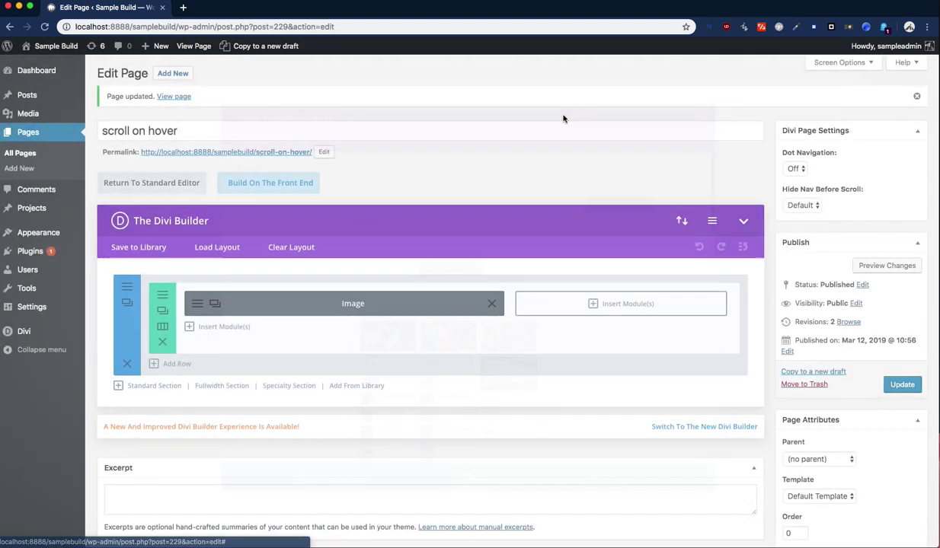
click(894, 384)
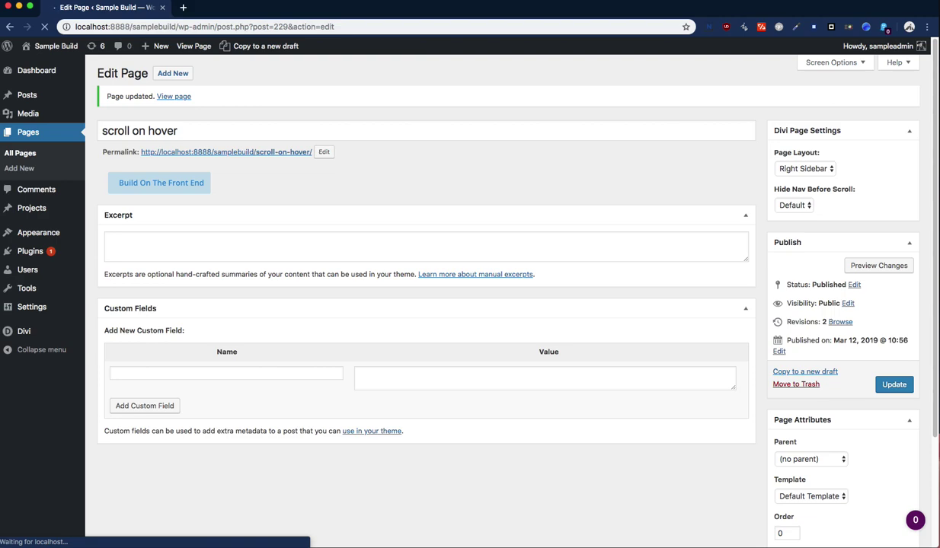
Step: In scrollonhover.css, add the comment 'this is the height of the box' after height: 15rem
key(super+Tab)
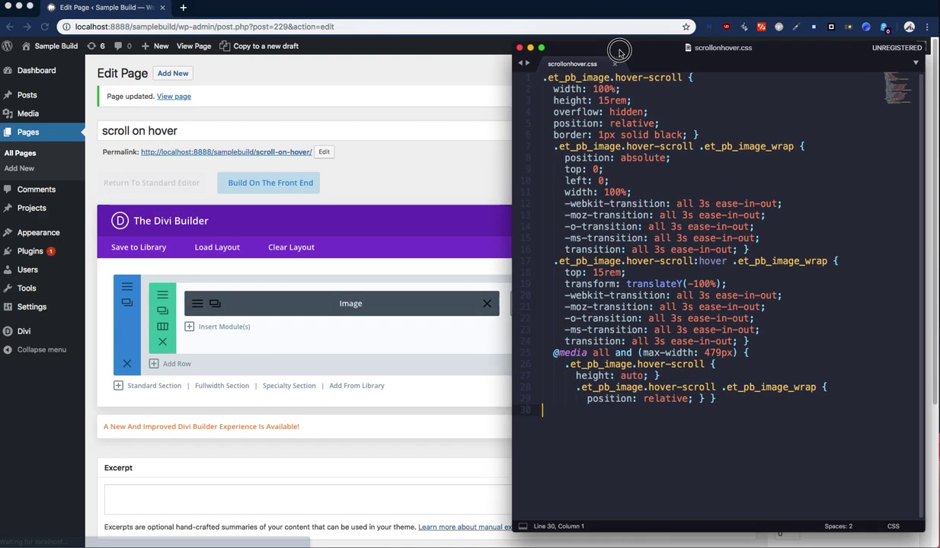
drag(620, 51, 624, 53)
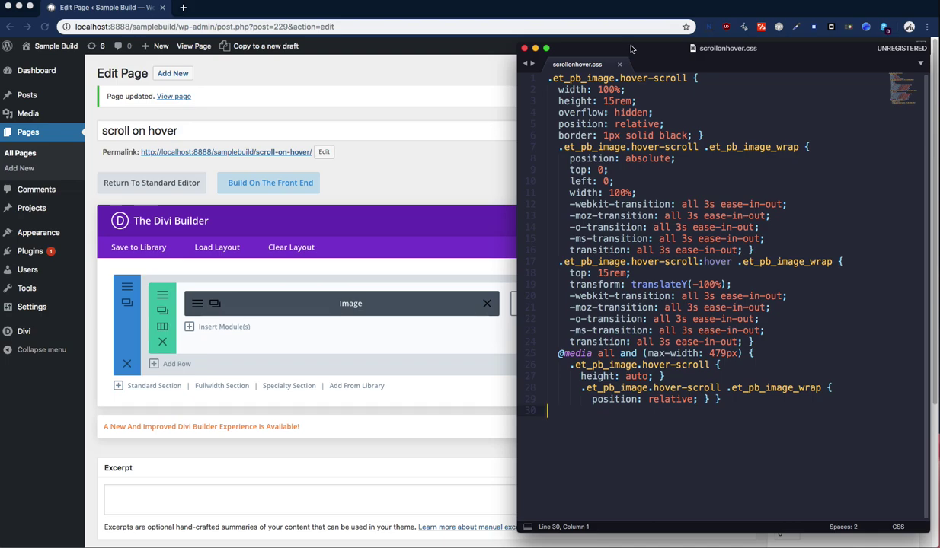
drag(621, 77, 648, 78)
click(658, 99)
text(/*)
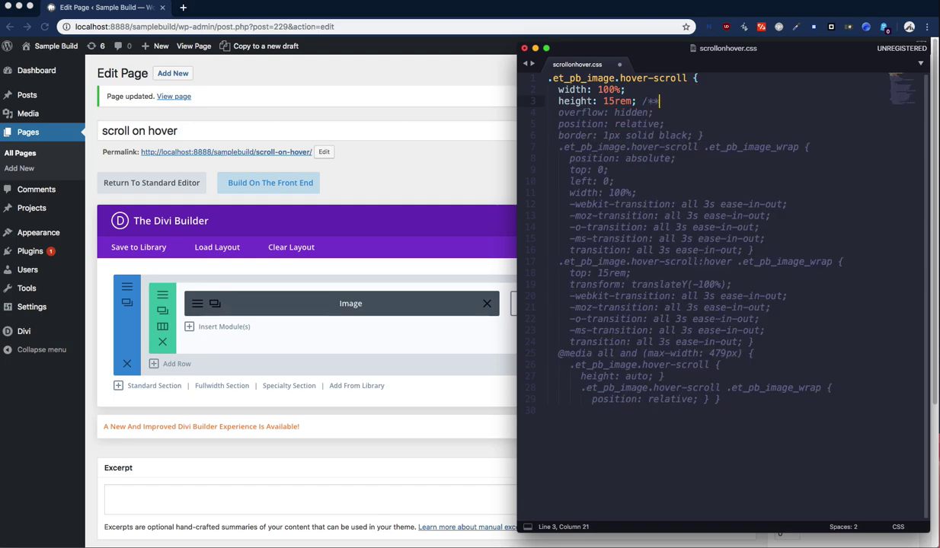
text(*/)
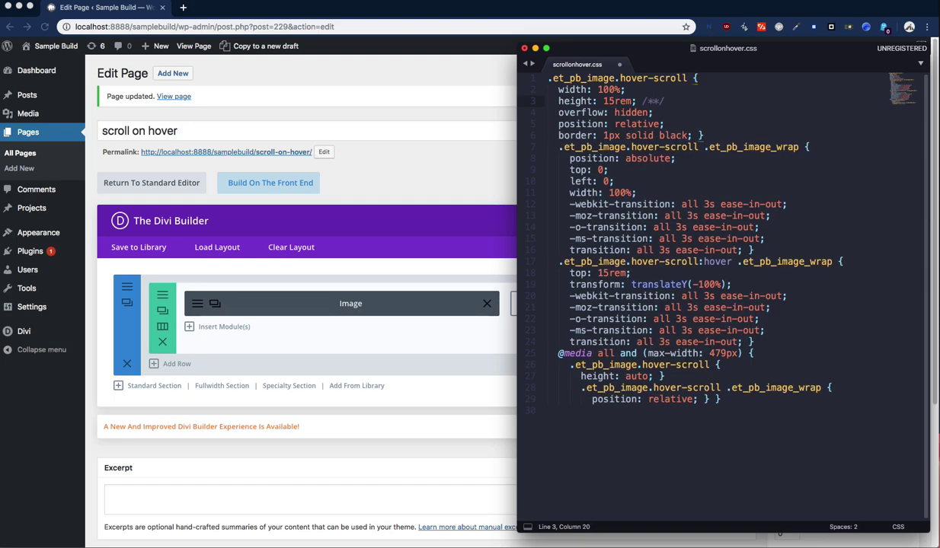
text( this is the height of the )
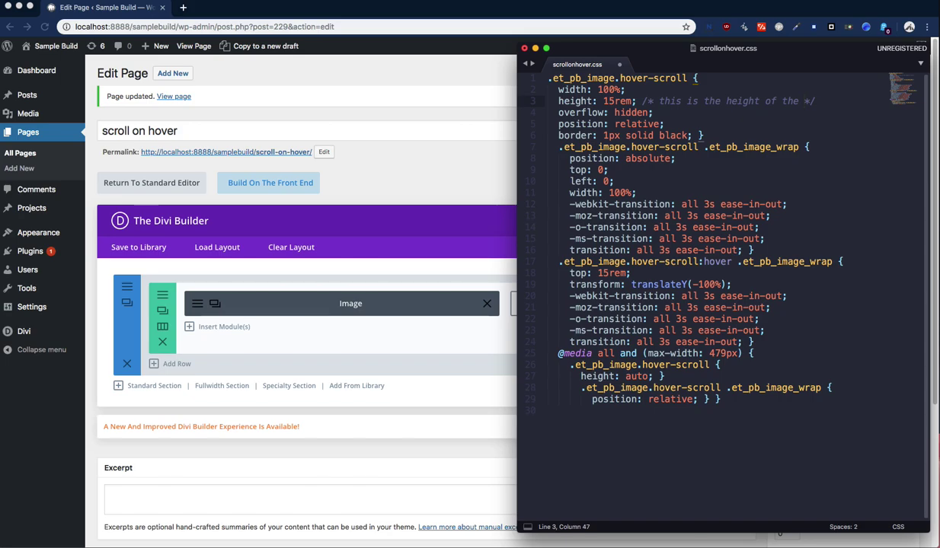
text(box)
Step: Copy the line 3 comment after top: 15rem on line 18, reworded to 'has to be the same'
click(638, 100)
drag(642, 101, 837, 101)
key(super+c)
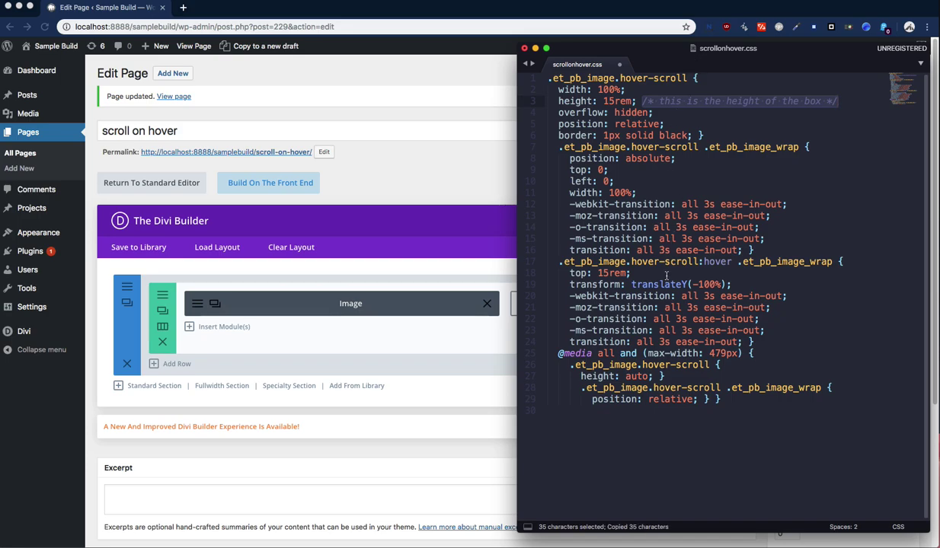
click(666, 275)
key(super+v)
key(Left)
key(Left)
key(Left)
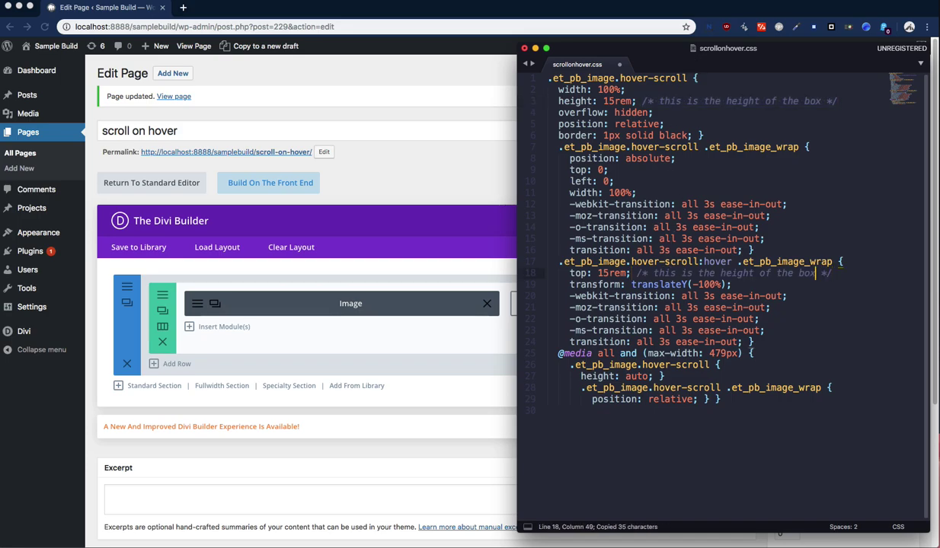
key(alt+shift+Left)
key(alt+shift+Left)
key(alt+shift+Left)
key(alt+shift+Left)
key(alt+shift+Left)
key(alt+shift+Left)
key(alt+shift+Left)
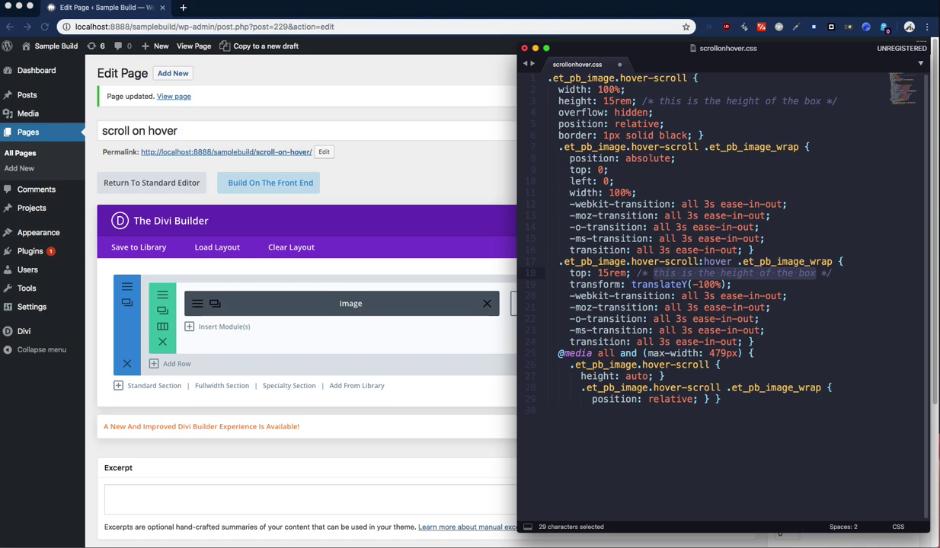
text(has to )
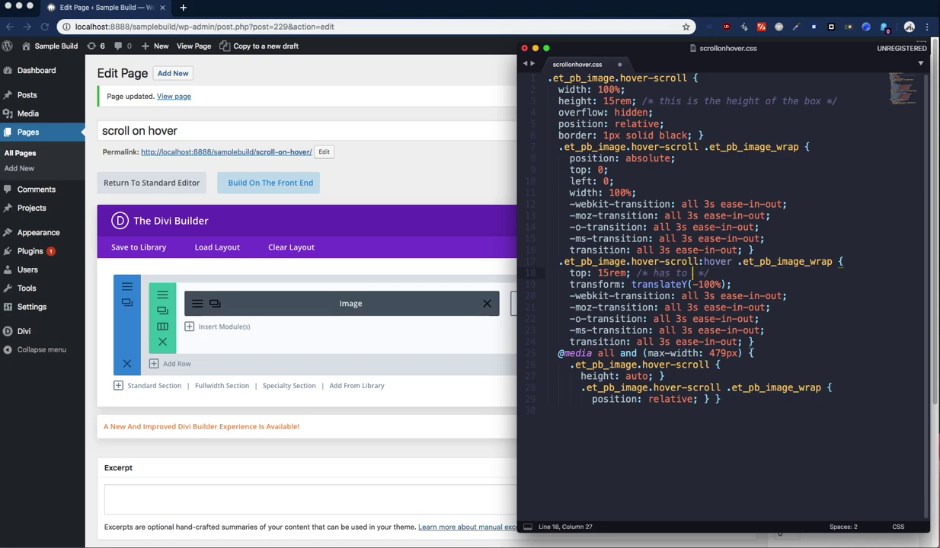
text(be the same)
Step: Highlight the matching 15rem height and top values and the black border colour
drag(604, 101, 631, 101)
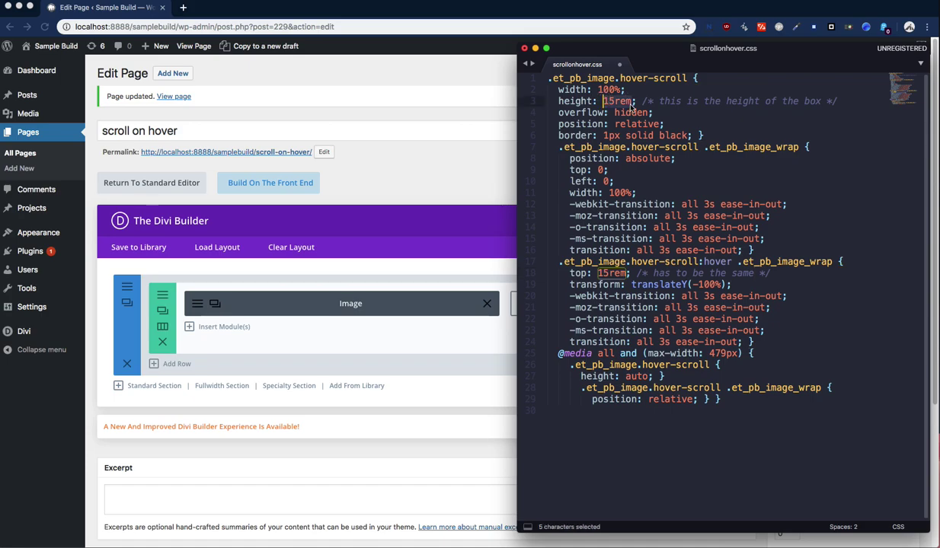
double_click(610, 273)
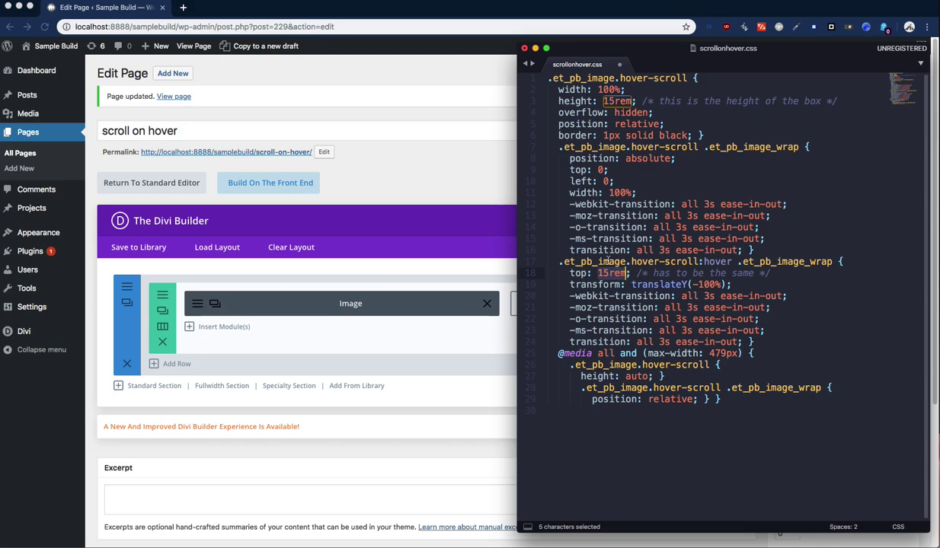
double_click(673, 135)
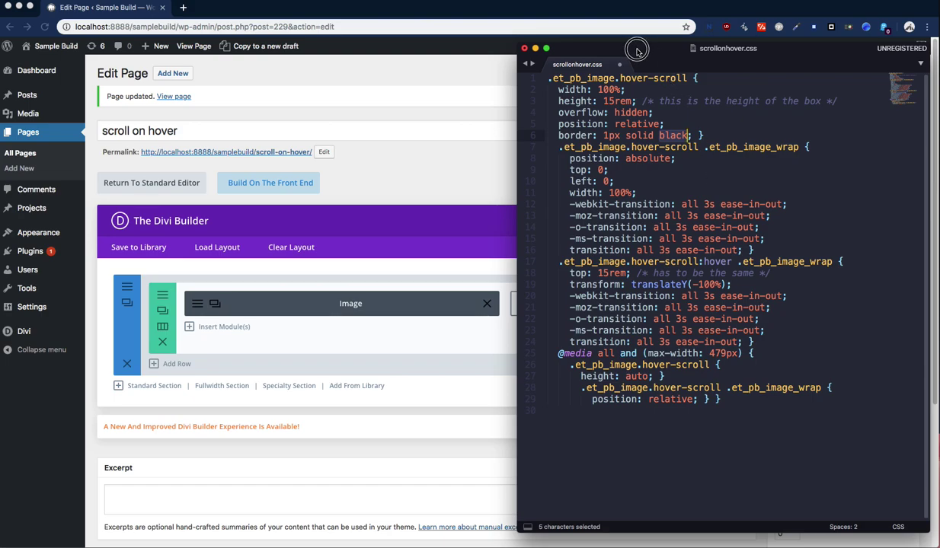
drag(616, 48, 660, 47)
Step: Open the page's permalink in a new tab and watch the screenshot scroll inside the box on hover
click(517, 188)
drag(311, 152, 142, 152)
click(182, 7)
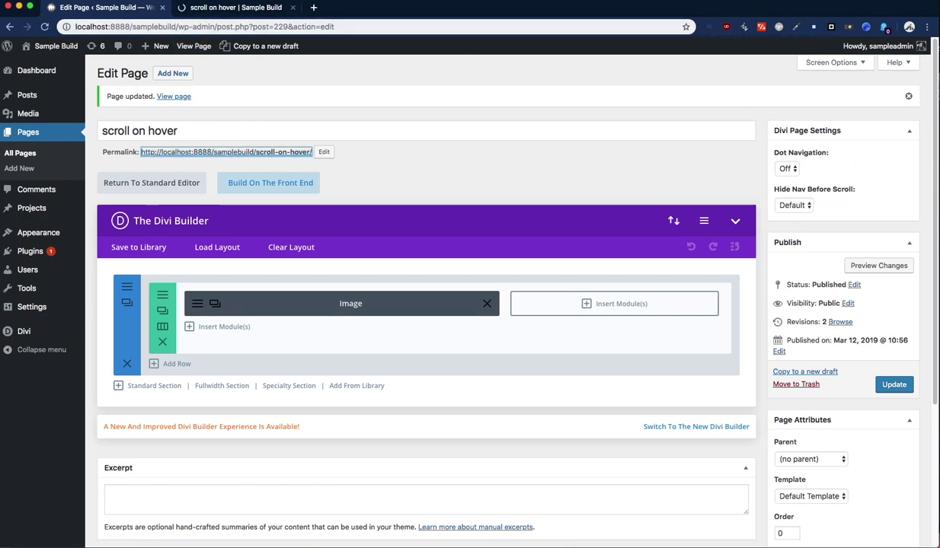
key(super+Tab)
click(529, 173)
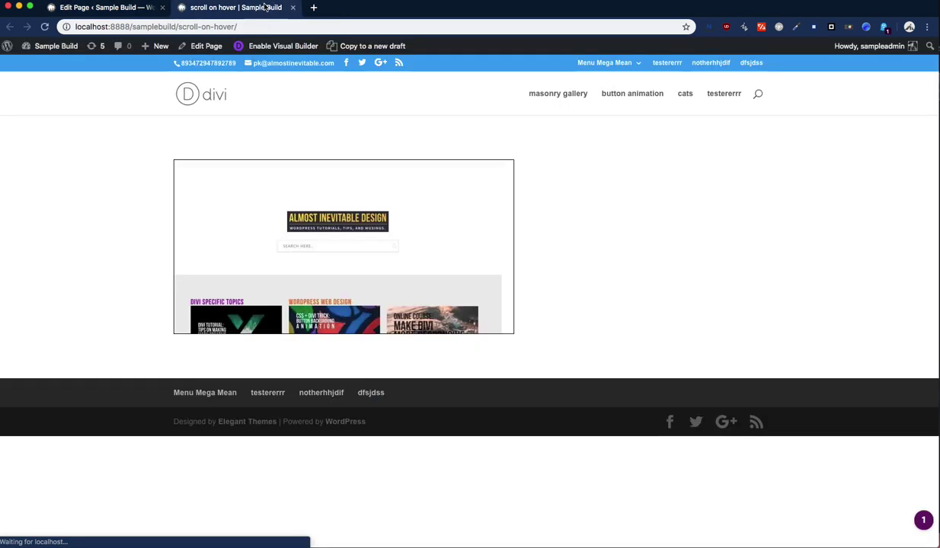
click(255, 8)
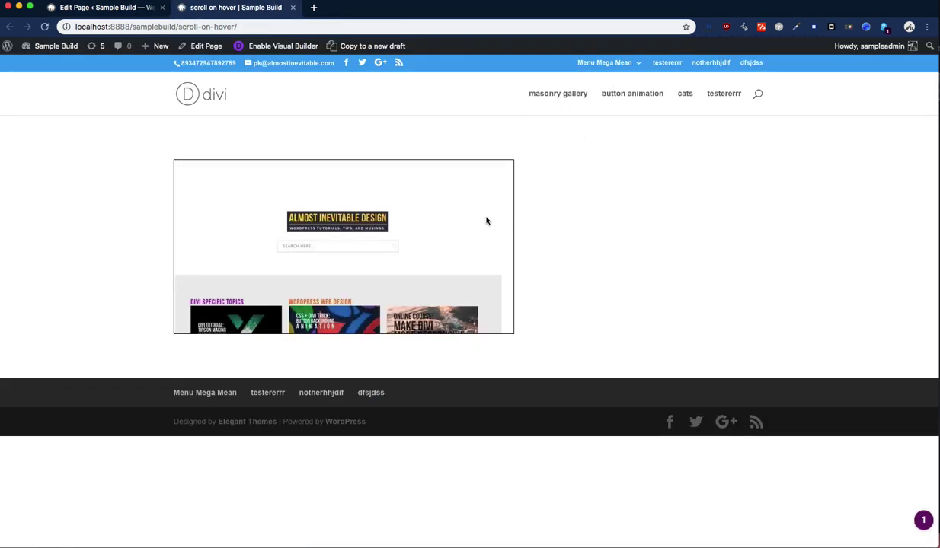
mouse_move(458, 223)
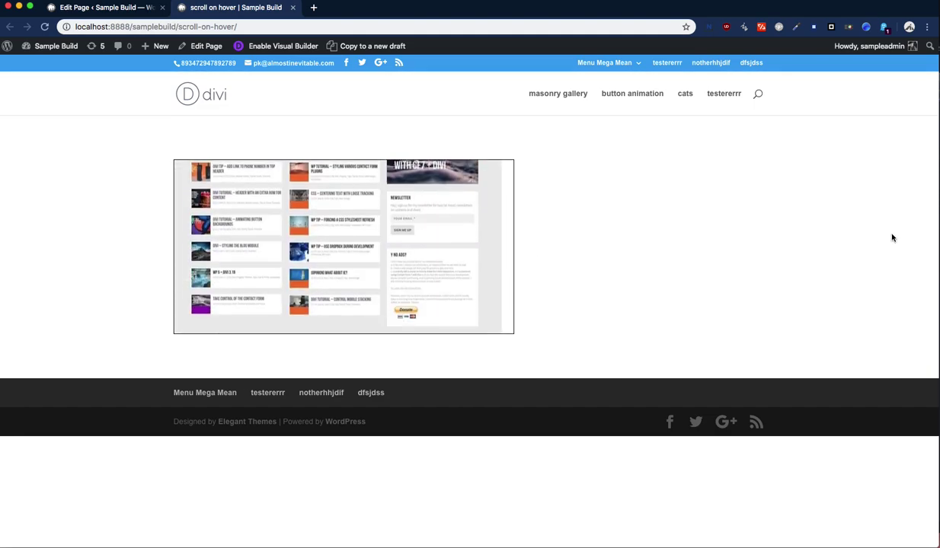
key(ctrl+shift+Tab)
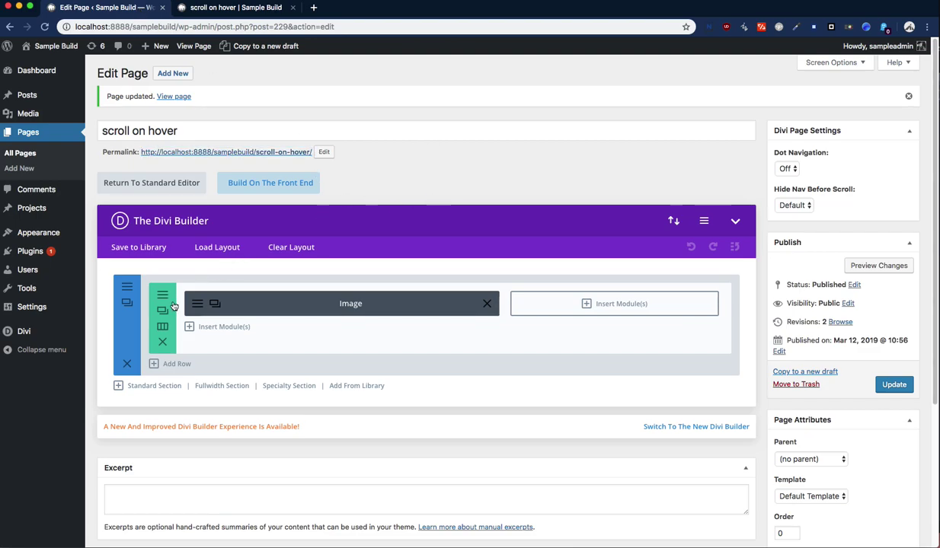
Step: Change the image row to a 1/2 + 1/2 column layout, update the page, and view the live tab
click(298, 302)
click(726, 101)
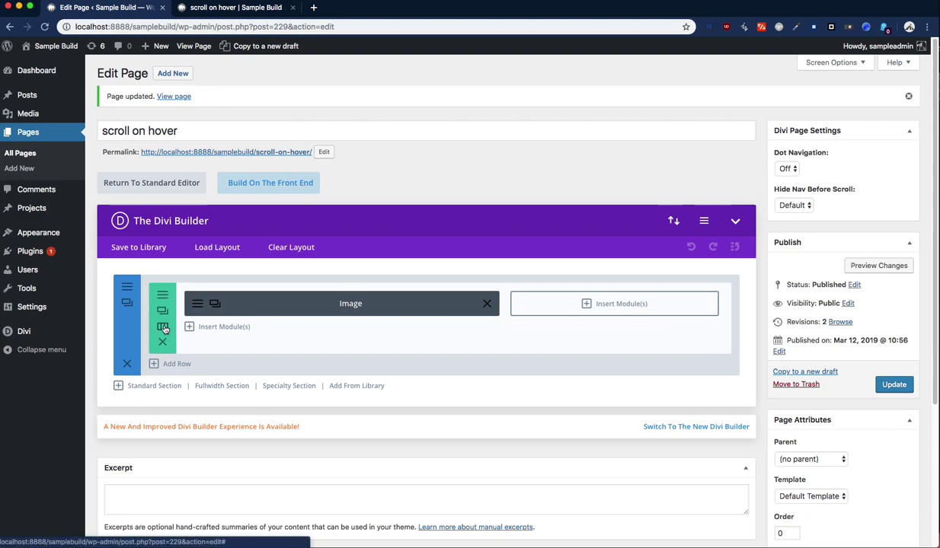
click(163, 328)
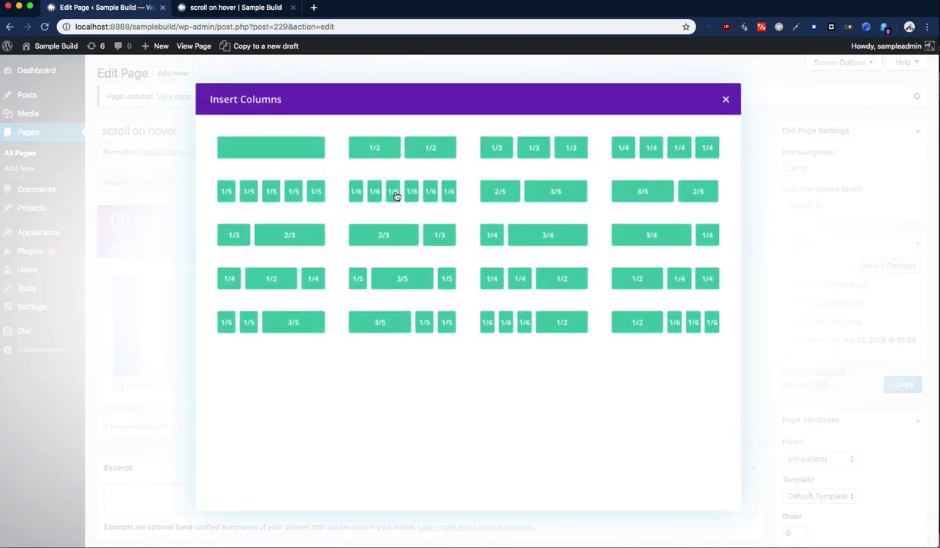
click(407, 151)
click(897, 390)
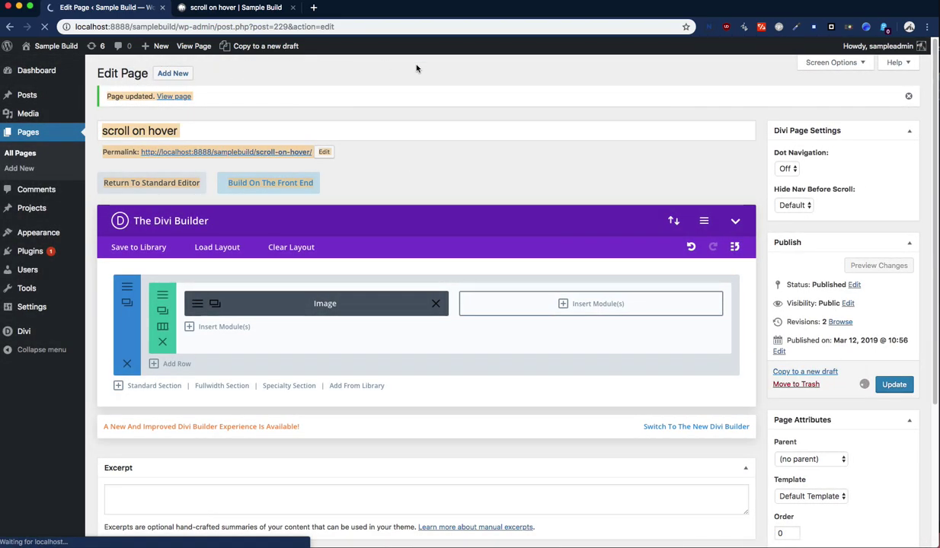
click(245, 8)
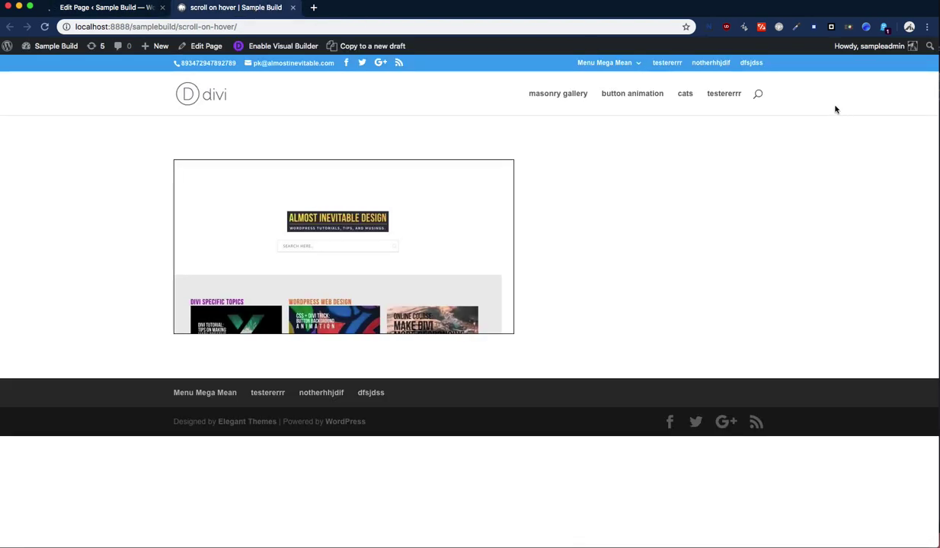
Step: Reload the live page and place scrollonhover.css beside it, reviewing the 1px solid black border line
key(super+r)
key(super+Tab)
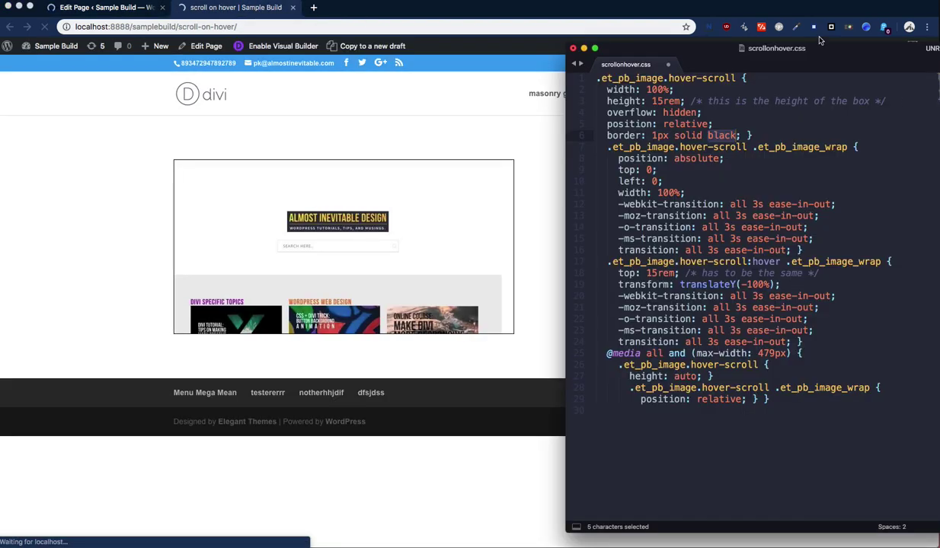
click(773, 118)
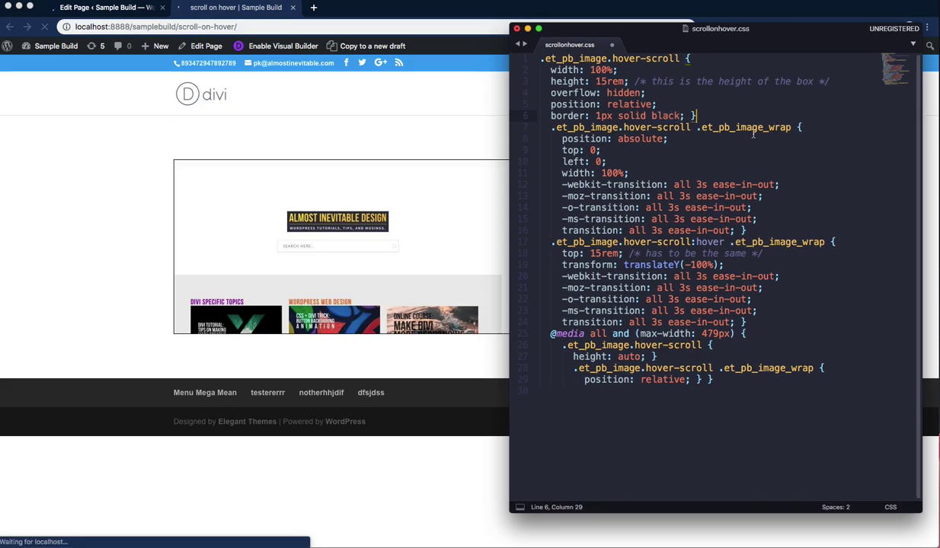
drag(685, 116, 550, 115)
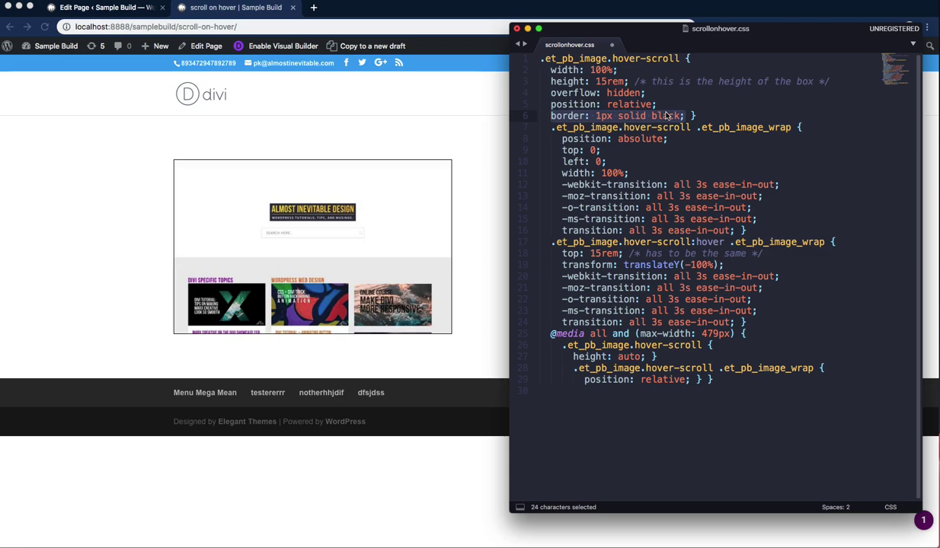
click(321, 144)
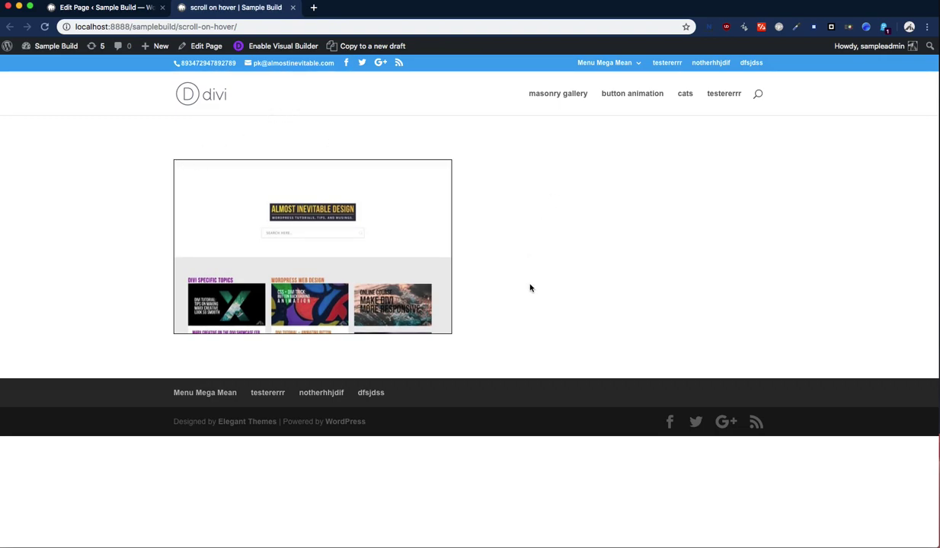
key(ctrl+Up)
click(731, 290)
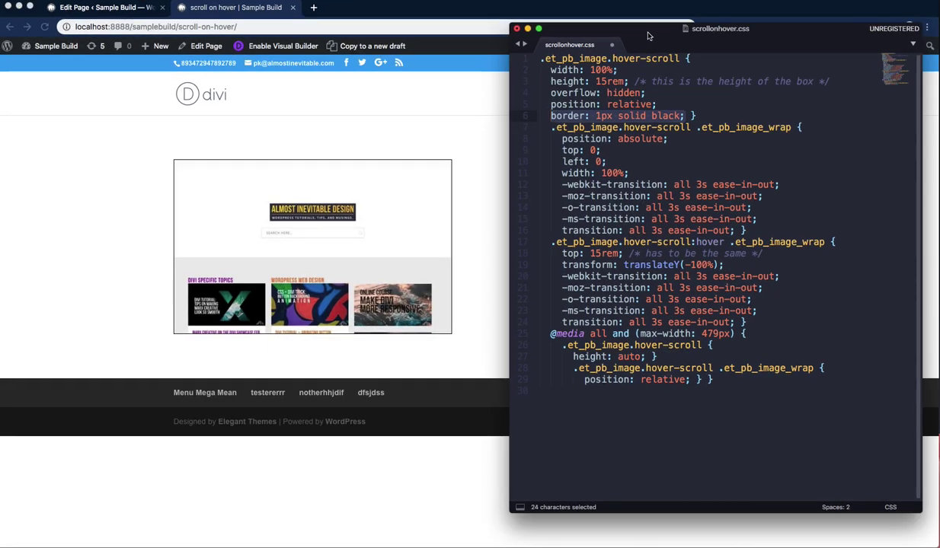
drag(648, 35, 711, 46)
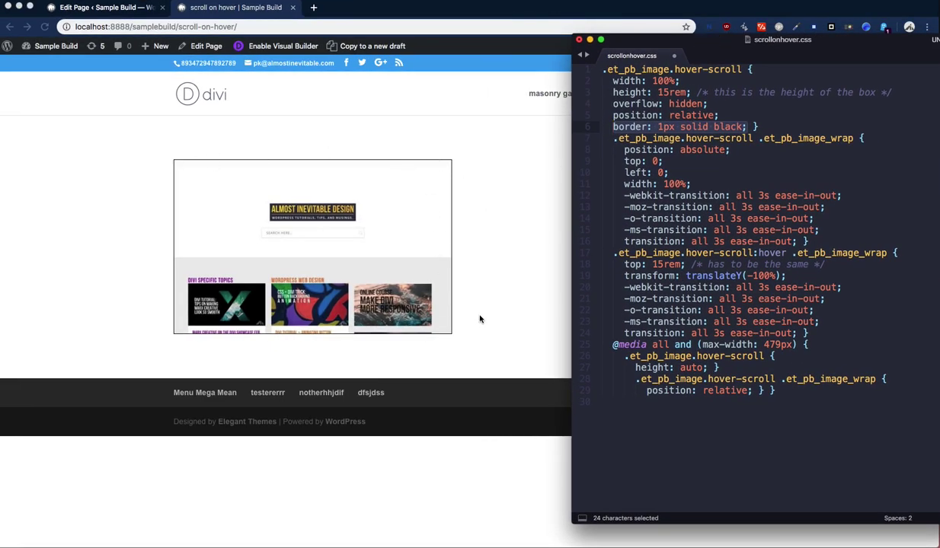
click(813, 170)
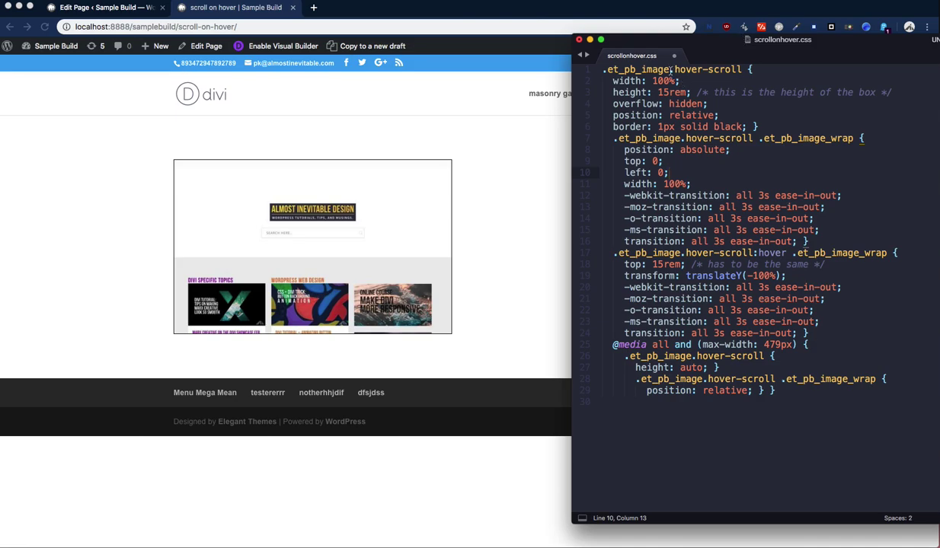
drag(669, 69, 608, 69)
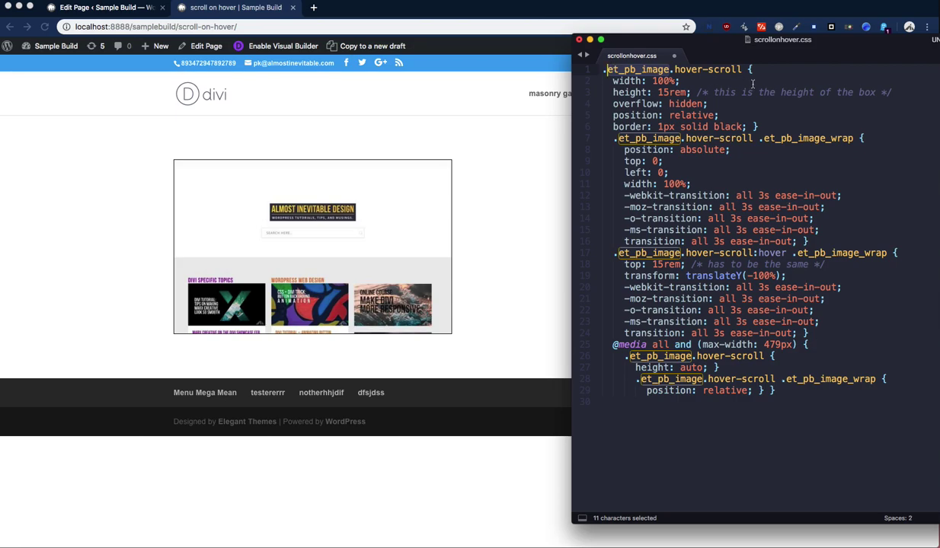
drag(741, 70, 670, 69)
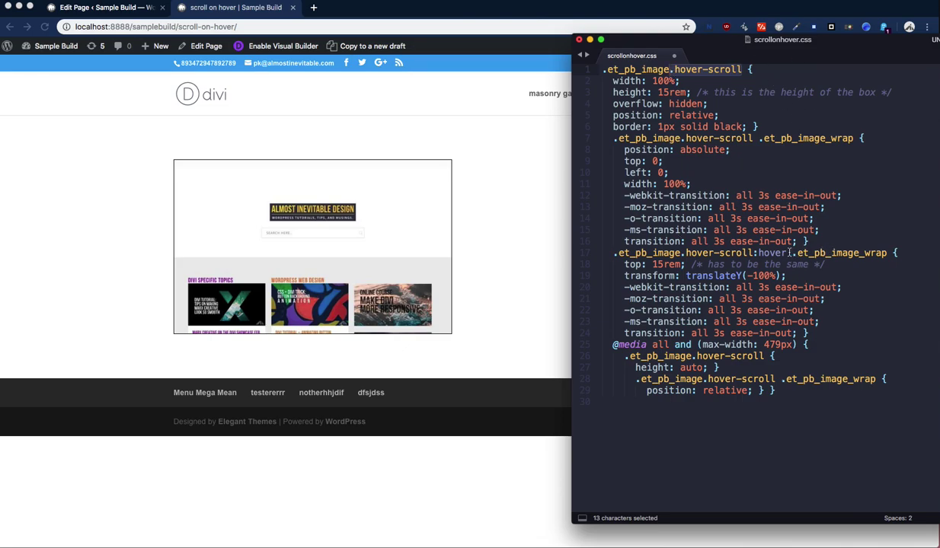
drag(792, 253, 888, 253)
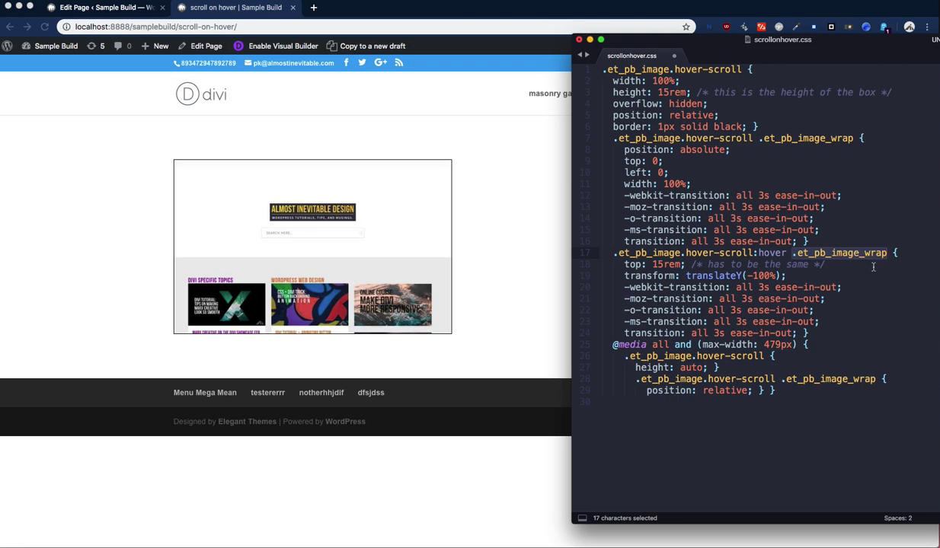
click(822, 162)
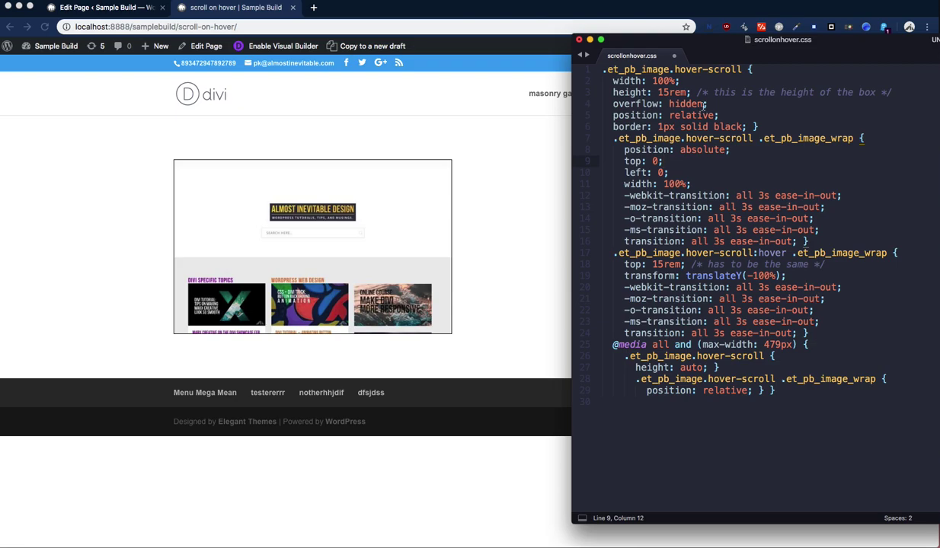
drag(721, 114, 583, 114)
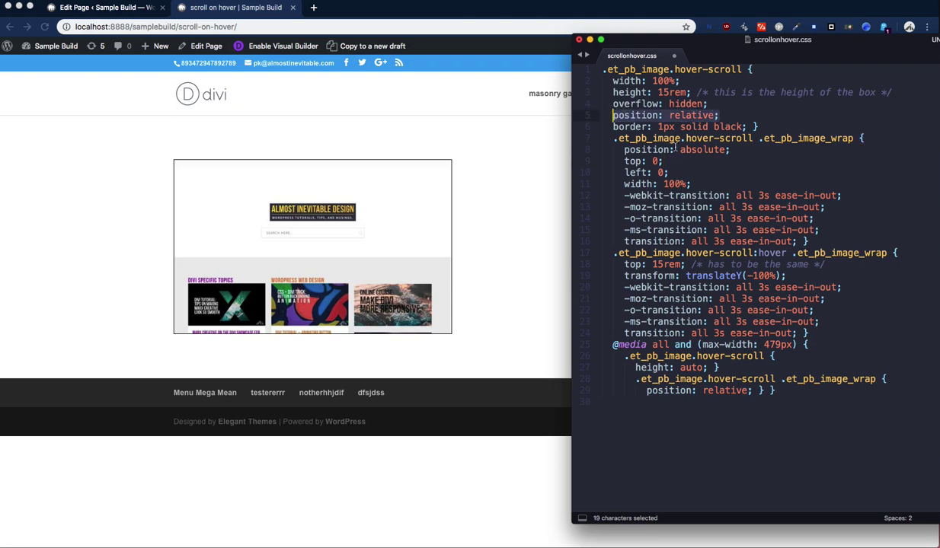
drag(745, 151, 602, 150)
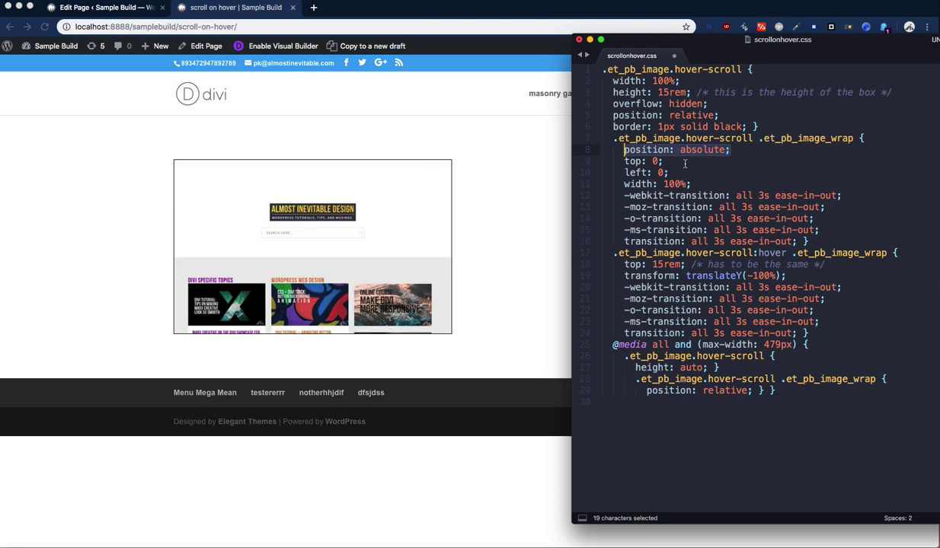
click(662, 161)
click(680, 173)
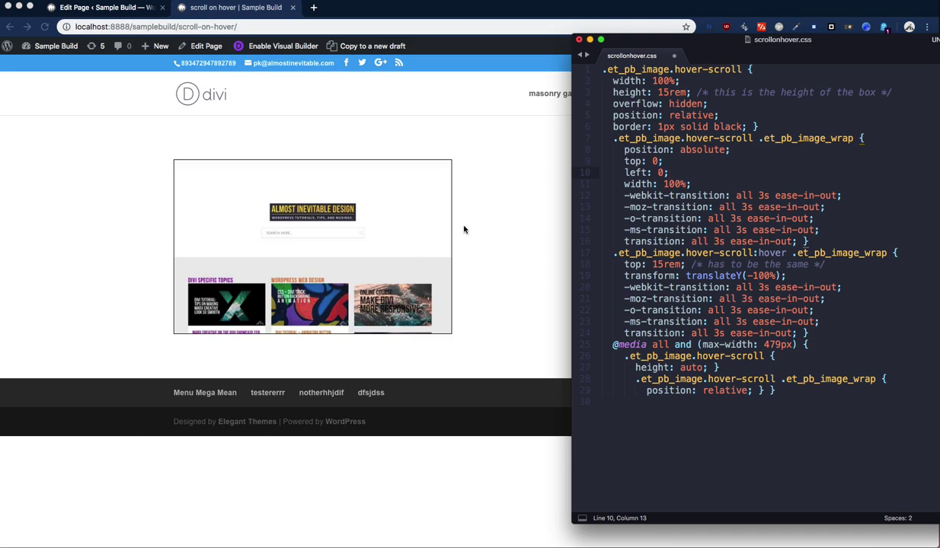
click(762, 195)
click(811, 272)
drag(708, 39, 633, 47)
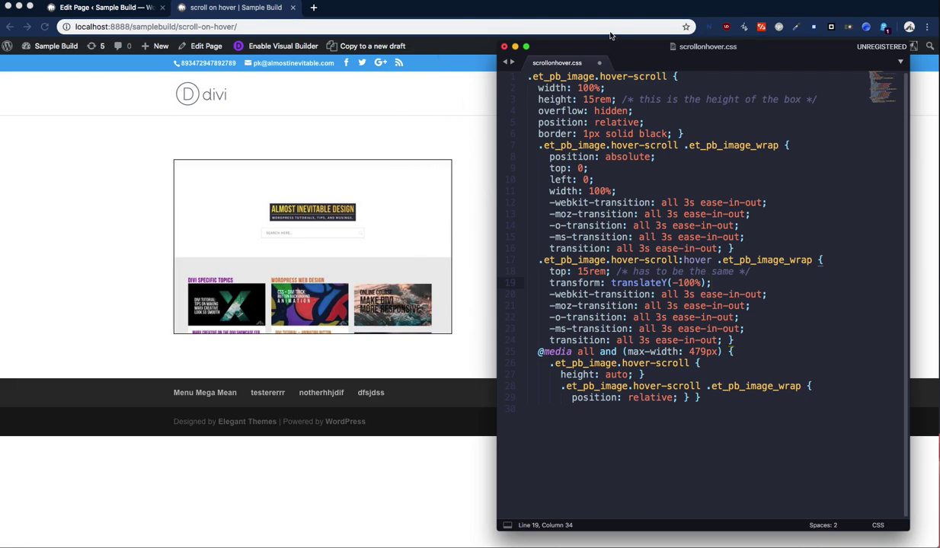
drag(607, 51, 680, 42)
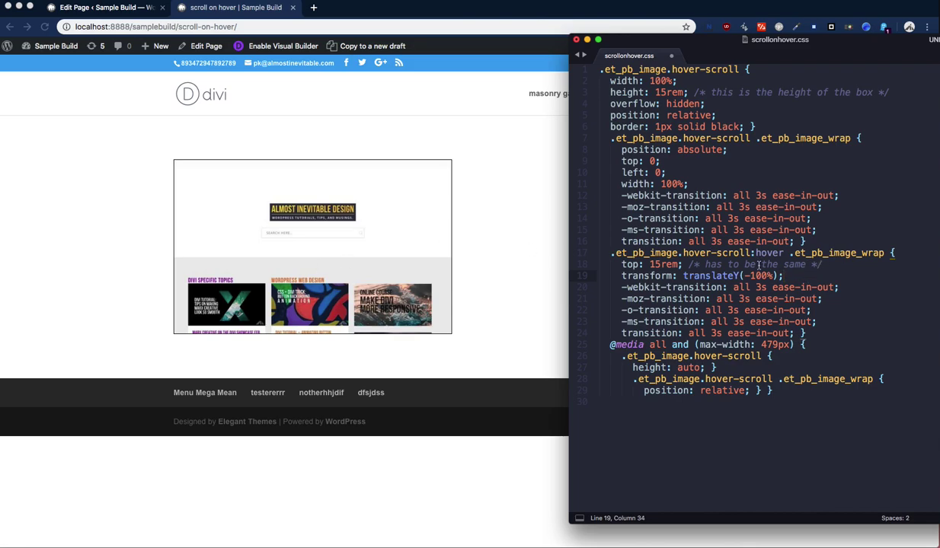
drag(650, 265, 678, 264)
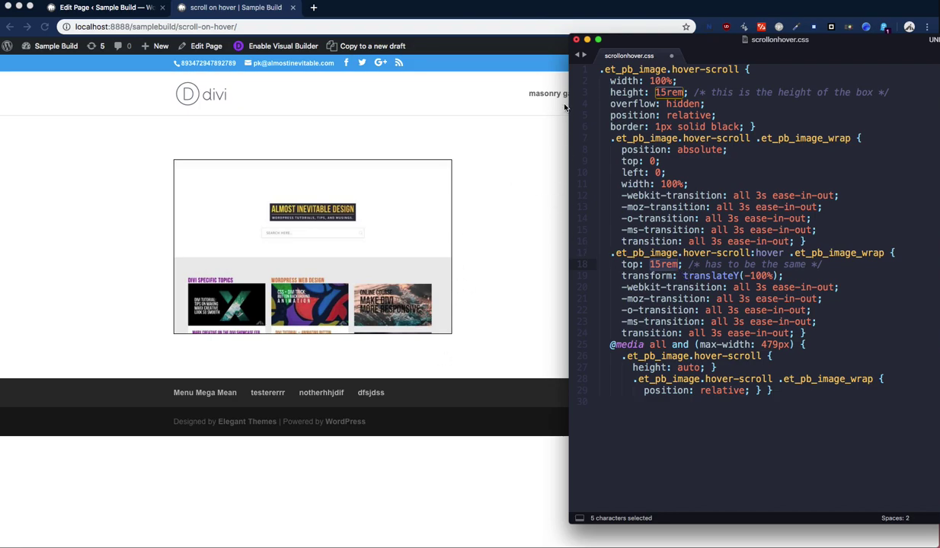
click(518, 192)
mouse_move(426, 231)
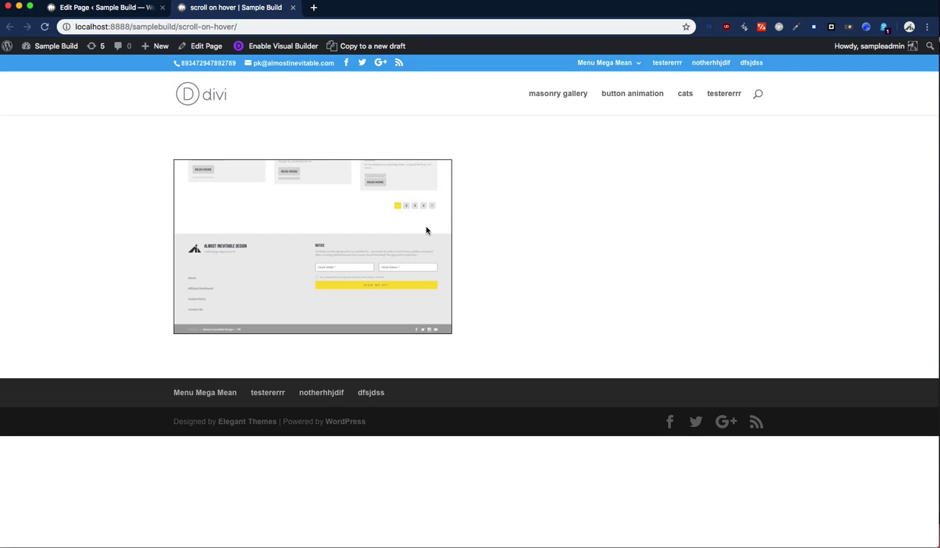
click(936, 186)
click(866, 154)
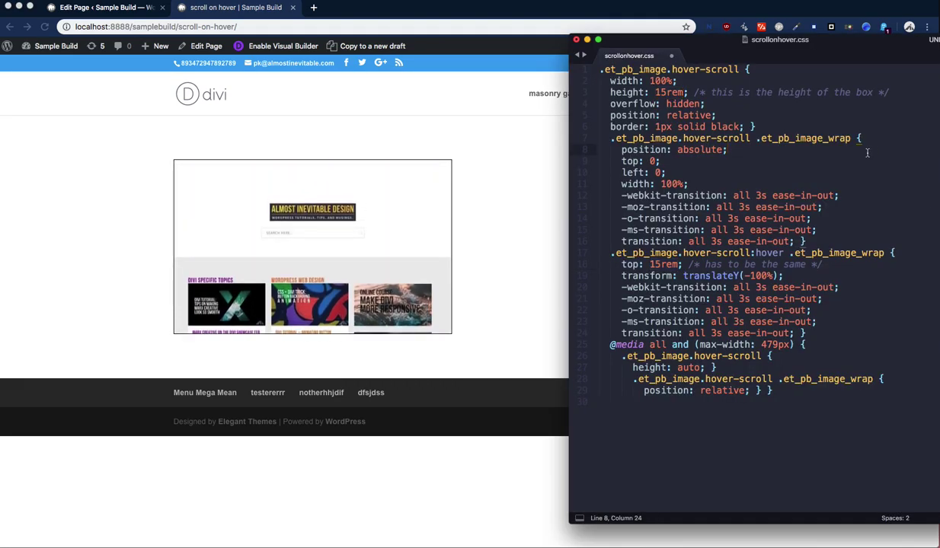
double_click(670, 264)
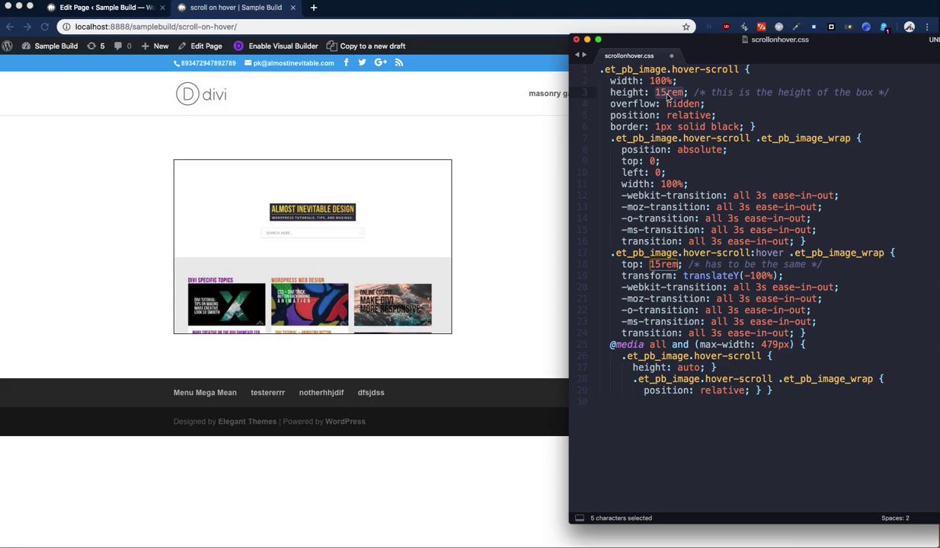
click(491, 207)
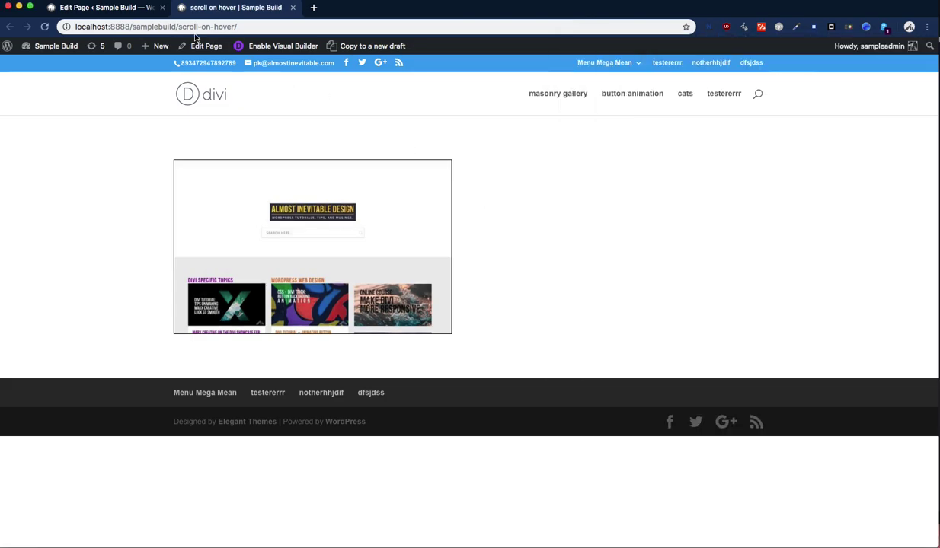
key(ctrl+shift+Tab)
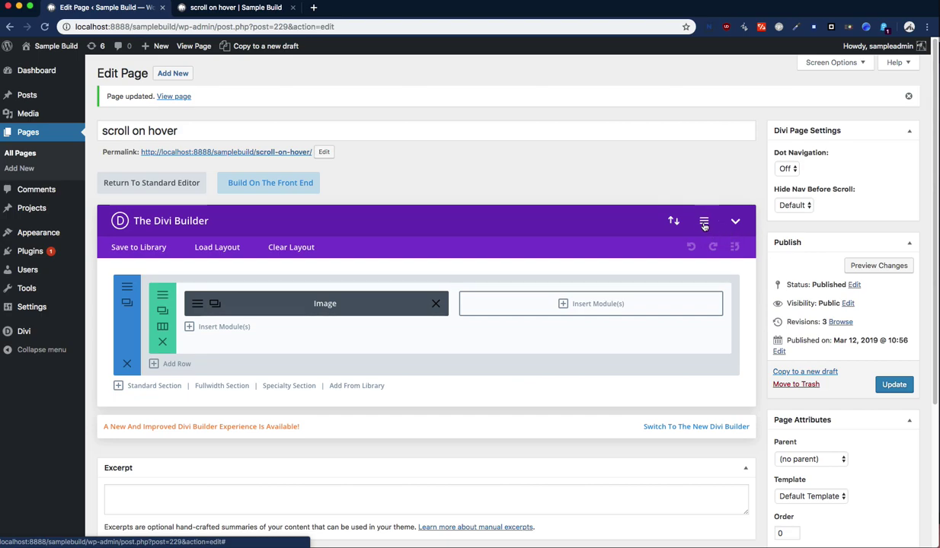
click(704, 223)
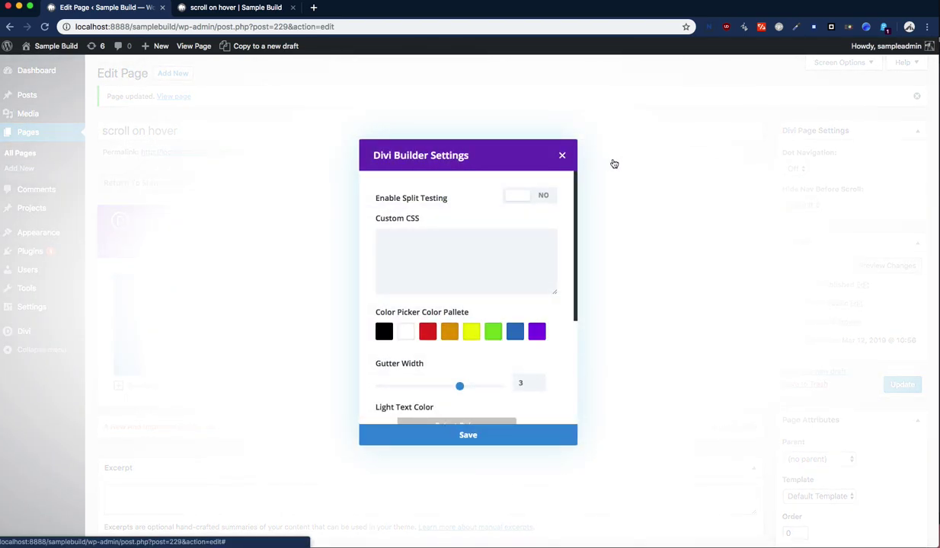
click(613, 163)
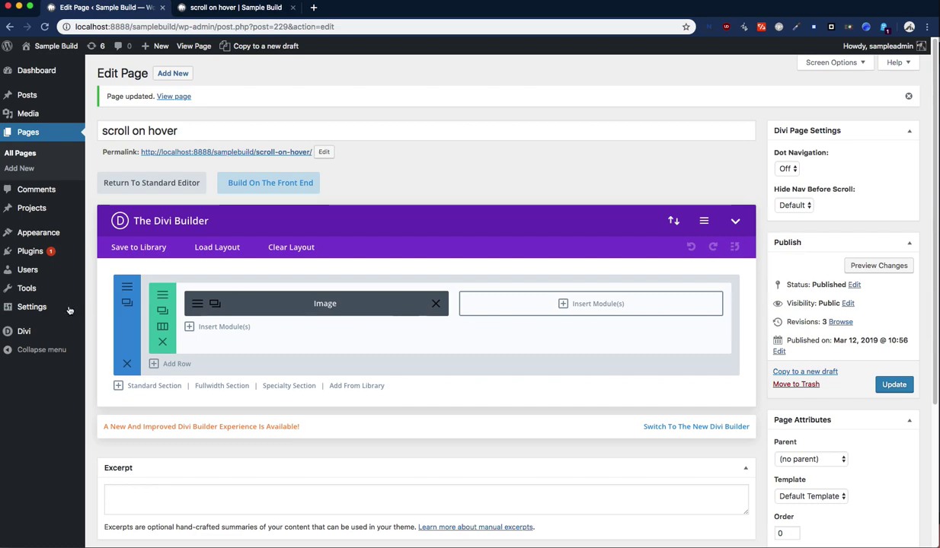
mouse_move(31, 332)
click(128, 335)
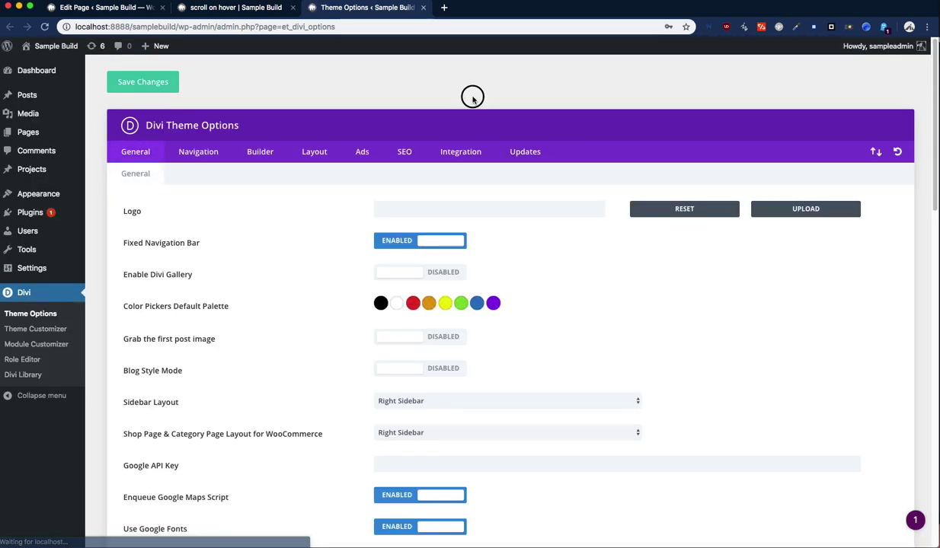
scroll(533, 152, down, 10)
scroll(533, 152, down, 8)
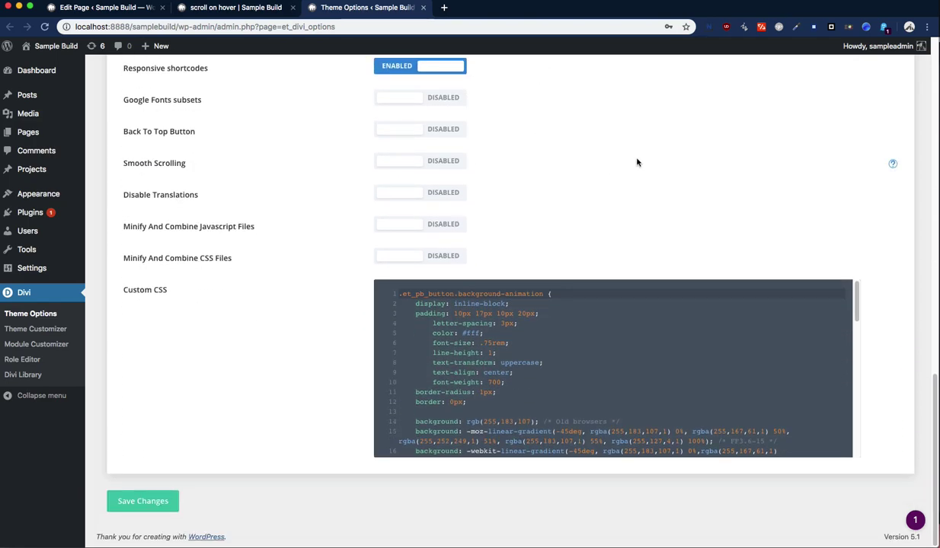
key(super+w)
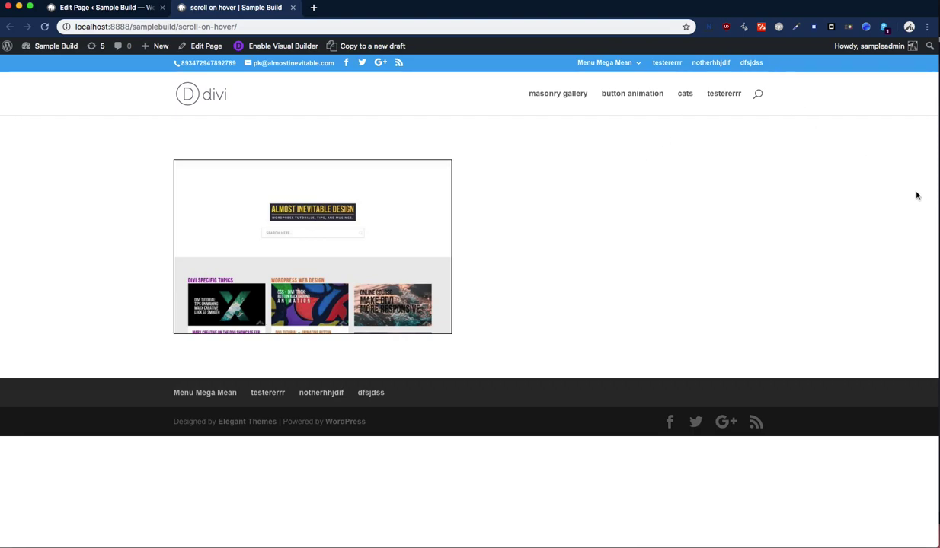
key(super+Tab)
Step: Return to scrollonhover.css in Sublime Text and place the caret at the end of line 13
click(855, 212)
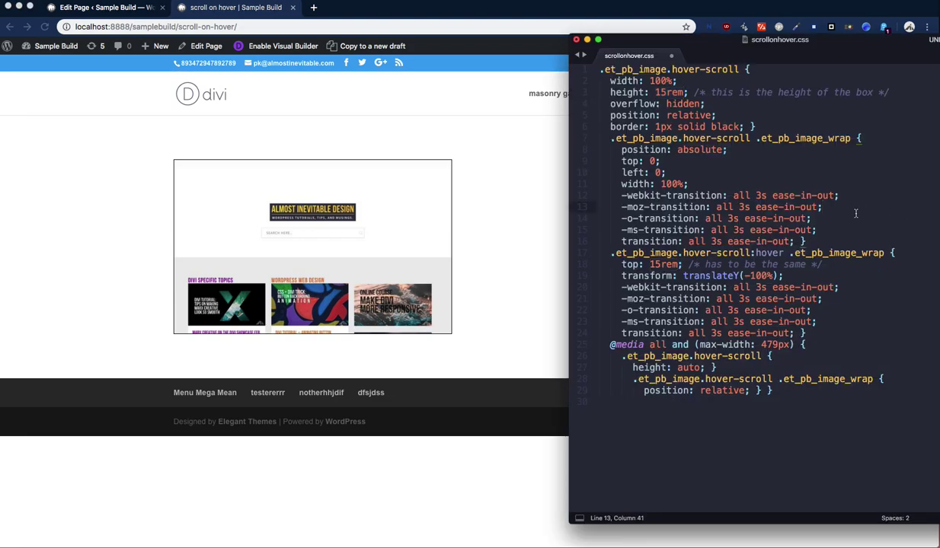